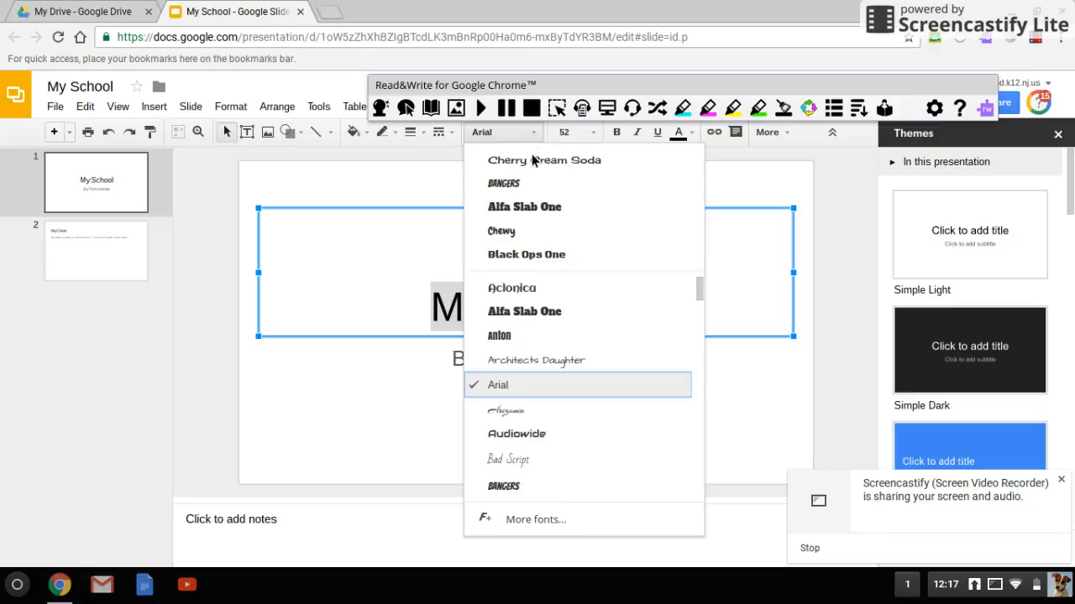
Format the "My School" title text on slide 1 with the Chewy font and blue text colour.
left_click(529, 243)
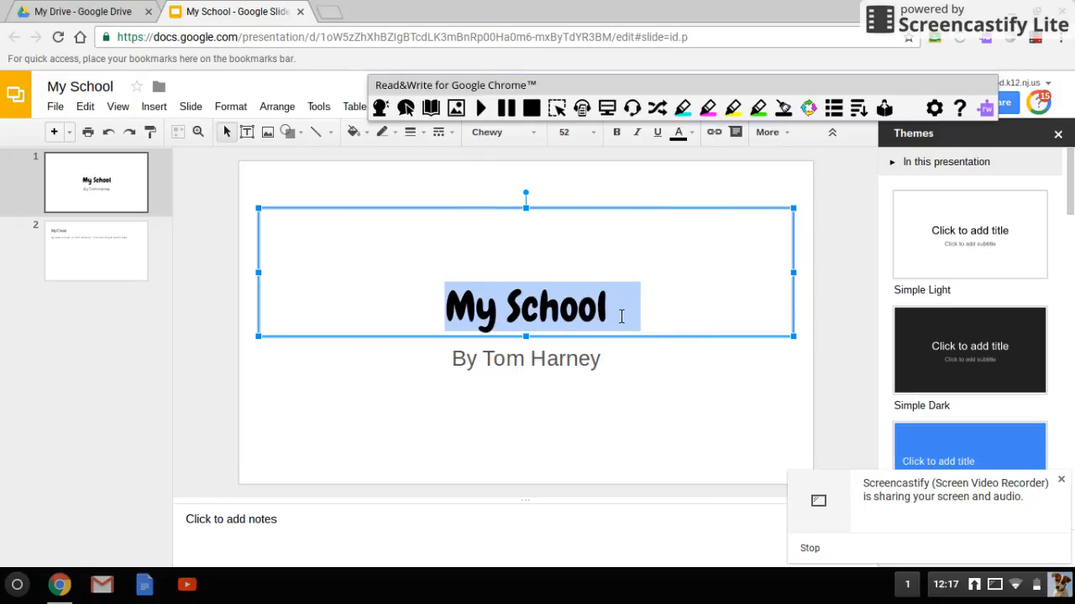
left_click(616, 310)
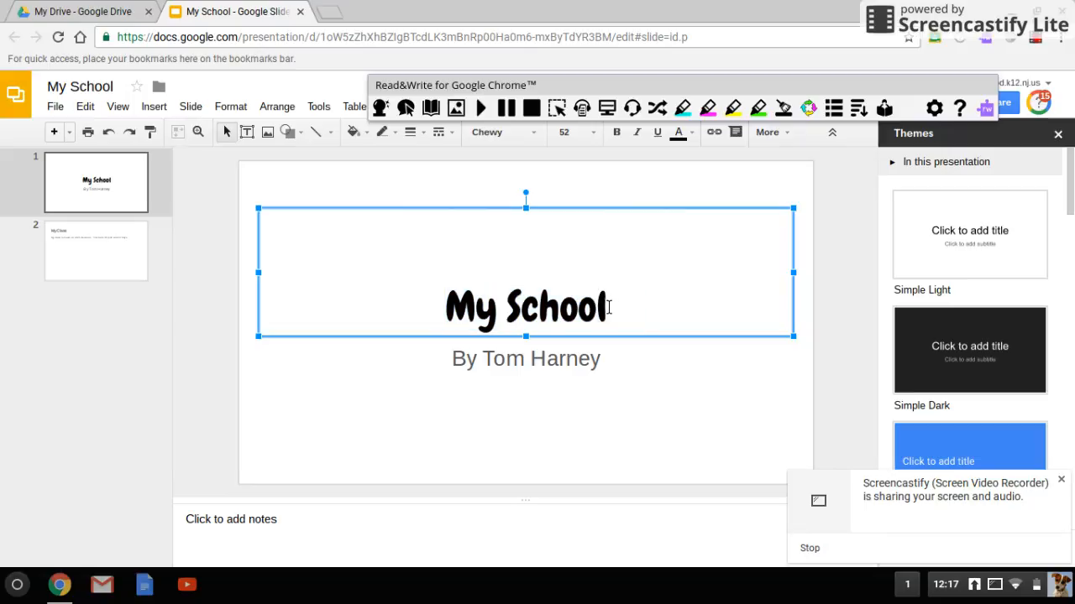
left_click_drag(616, 310, 459, 324)
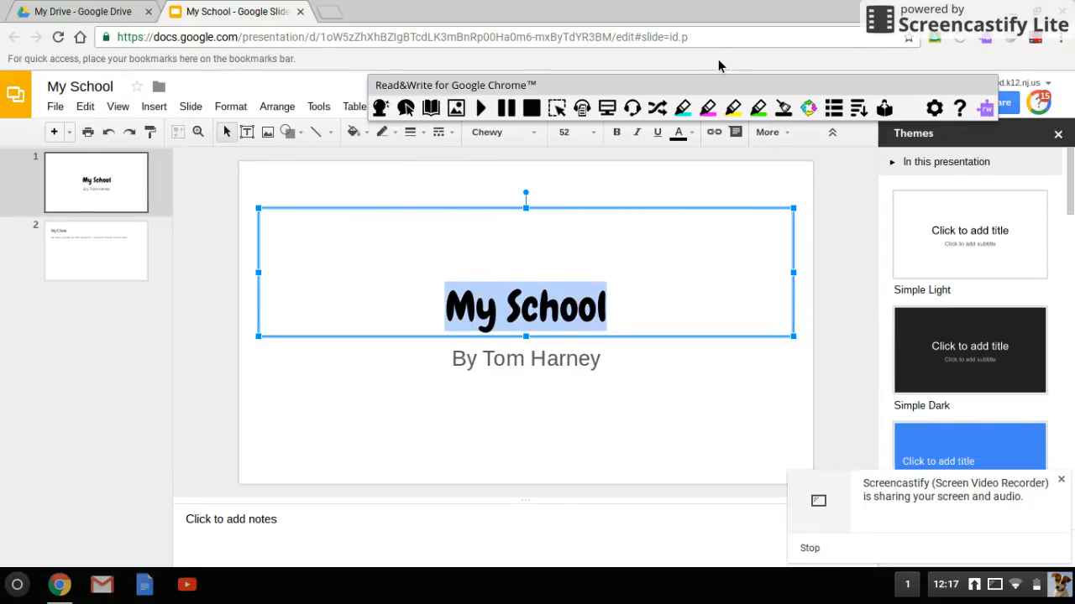
left_click(691, 132)
left_click(693, 134)
left_click(682, 134)
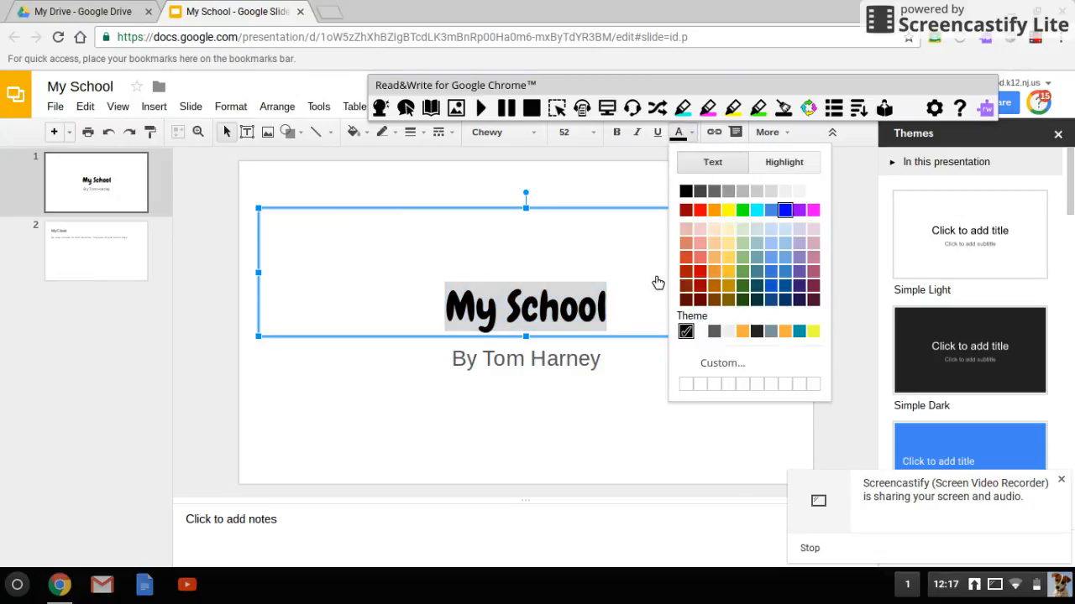
left_click(658, 278)
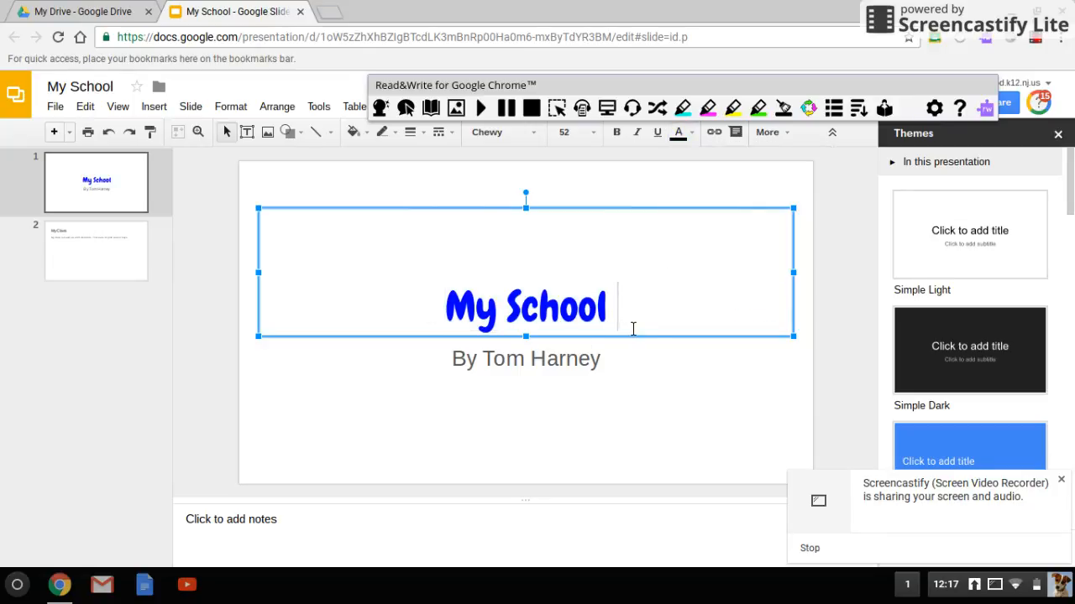
Replace the title text box on slide 1 with word art reading "My School", placed clear above the byline.
left_click(670, 215)
key("Delete")
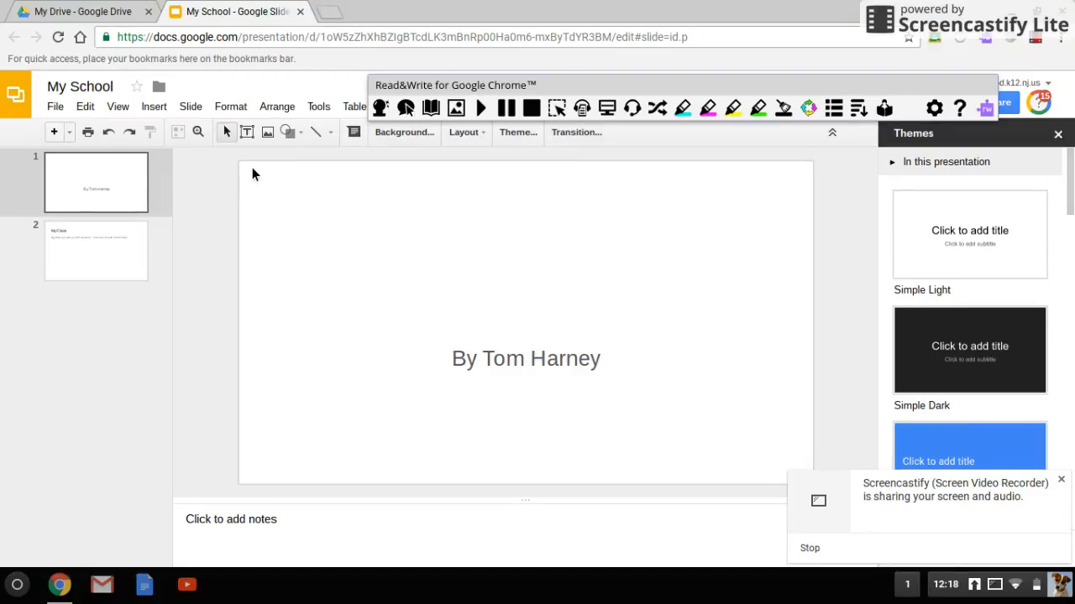
left_click(163, 111)
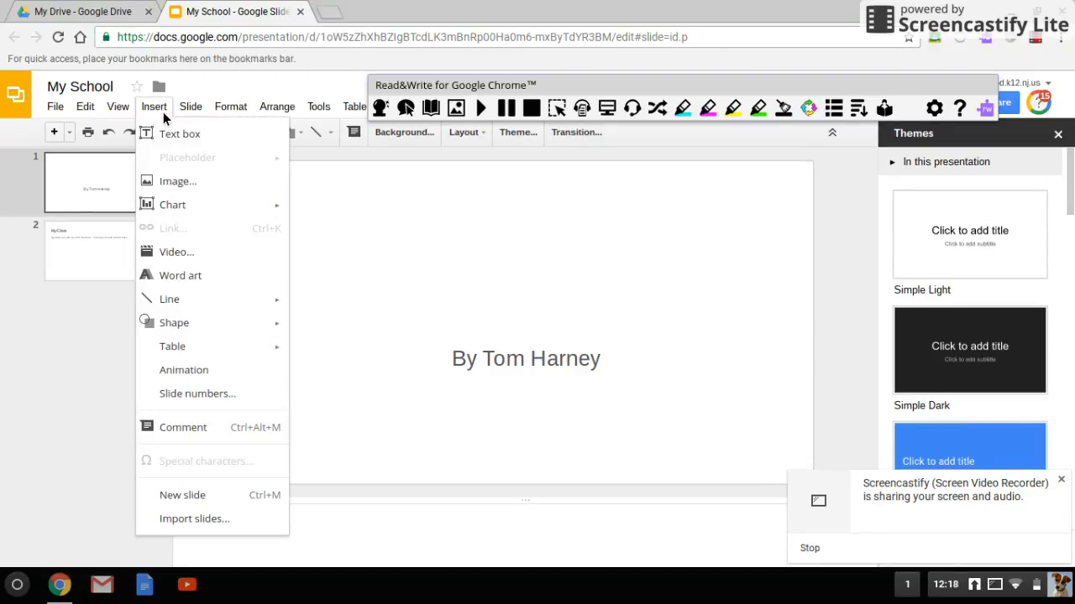
left_click(179, 277)
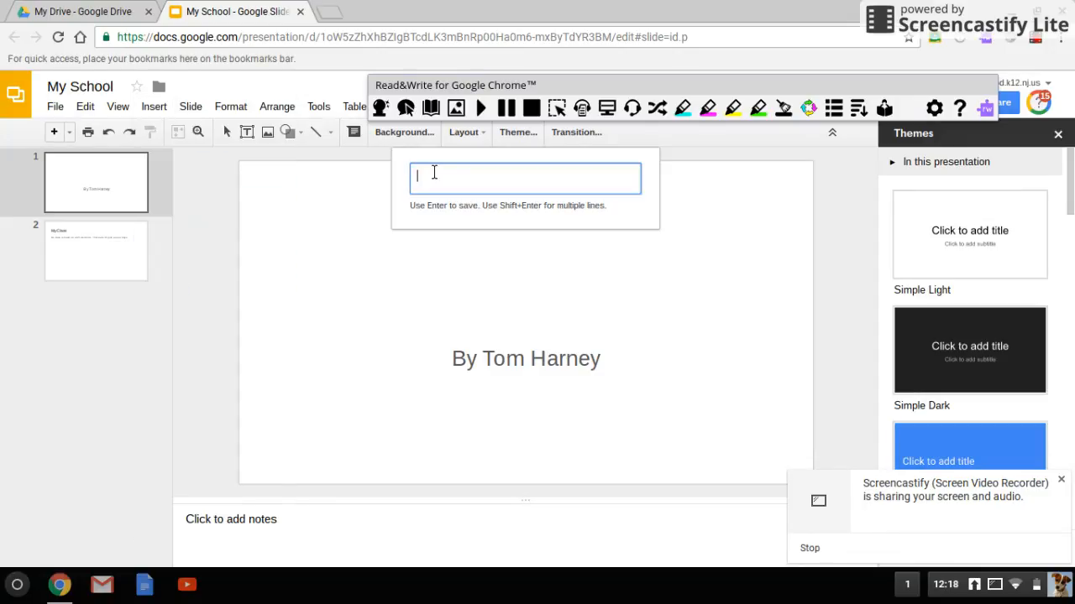
type("My School")
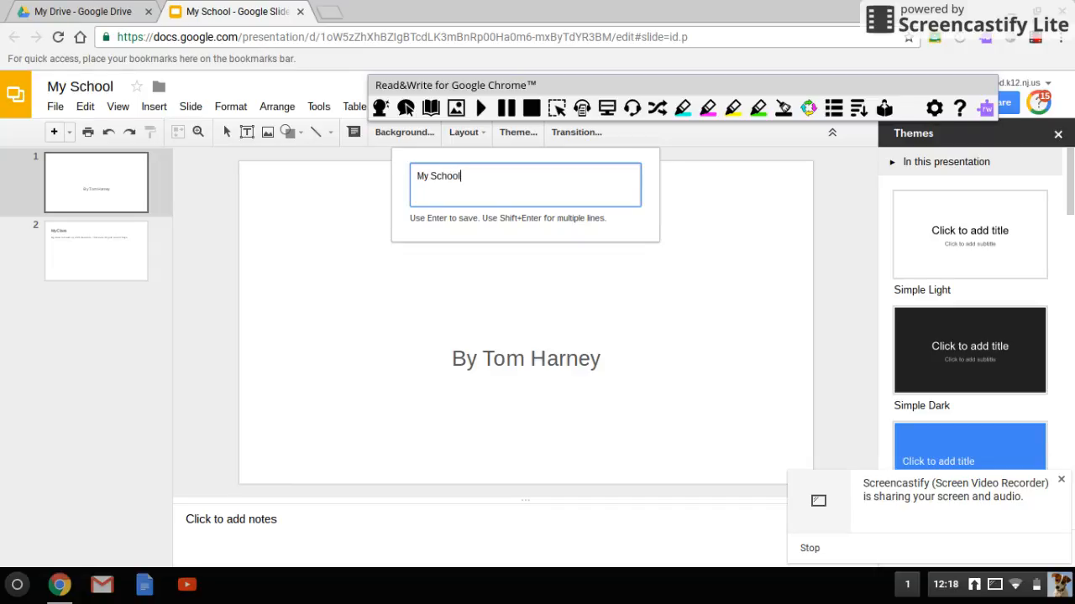
key("Return")
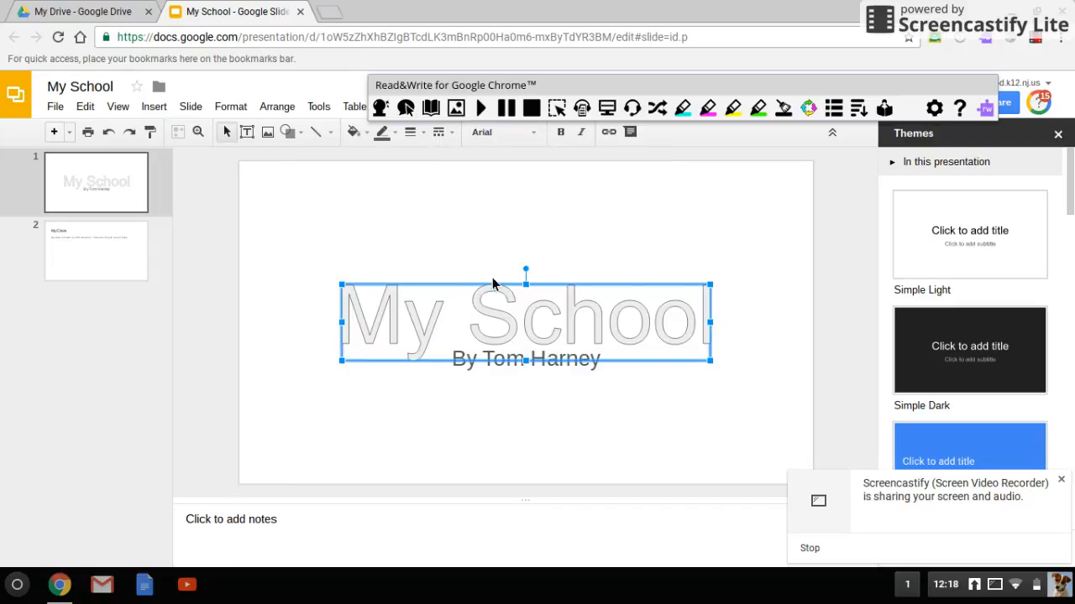
left_click_drag(503, 309, 502, 269)
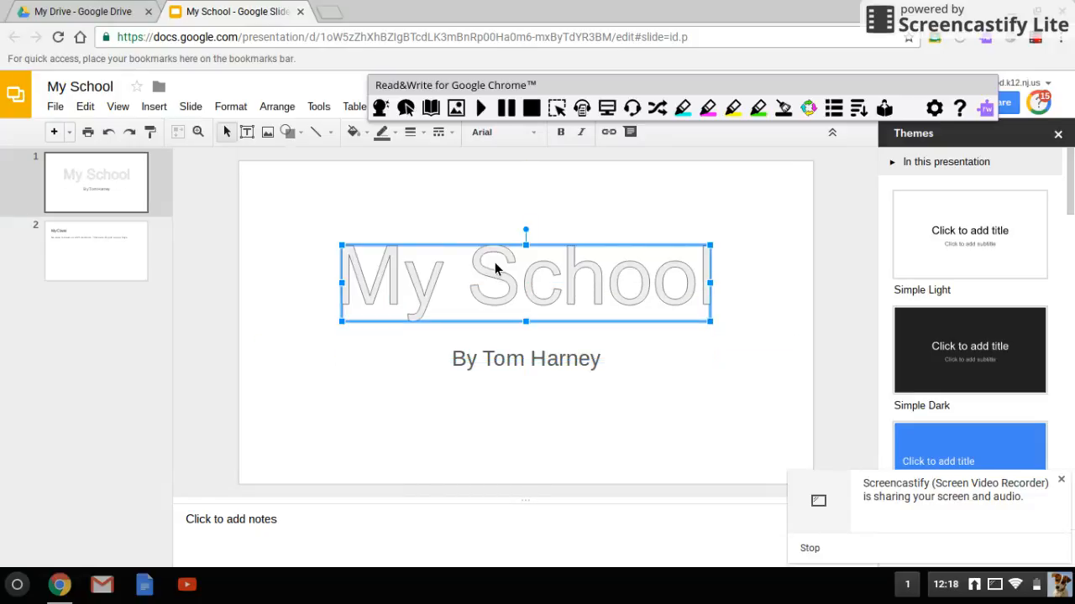
Set the "My School" word art to the Chewy font and fill it with yellow.
left_click(534, 136)
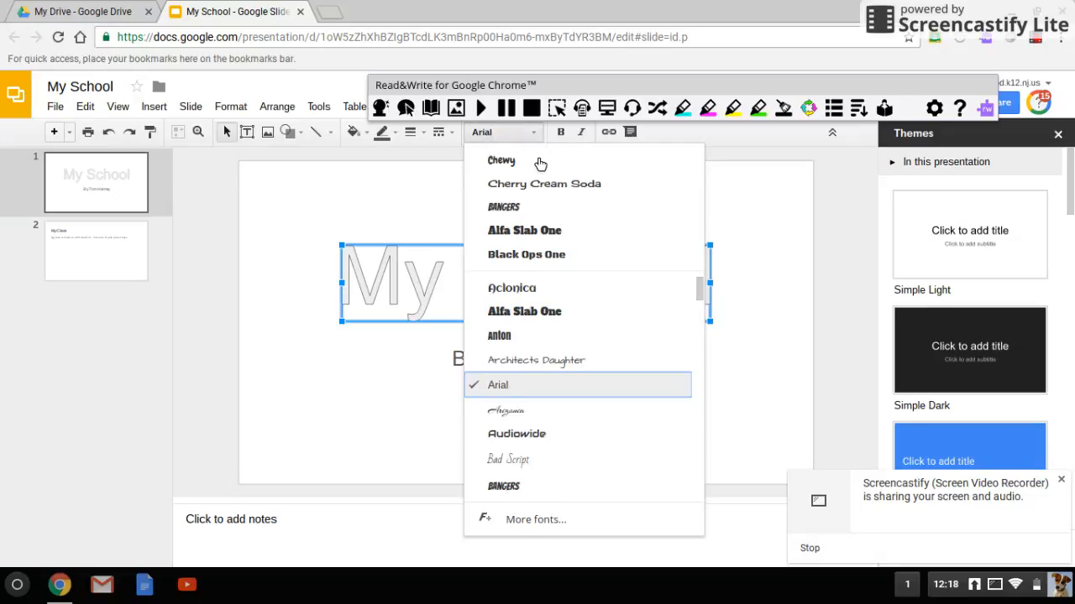
left_click(537, 166)
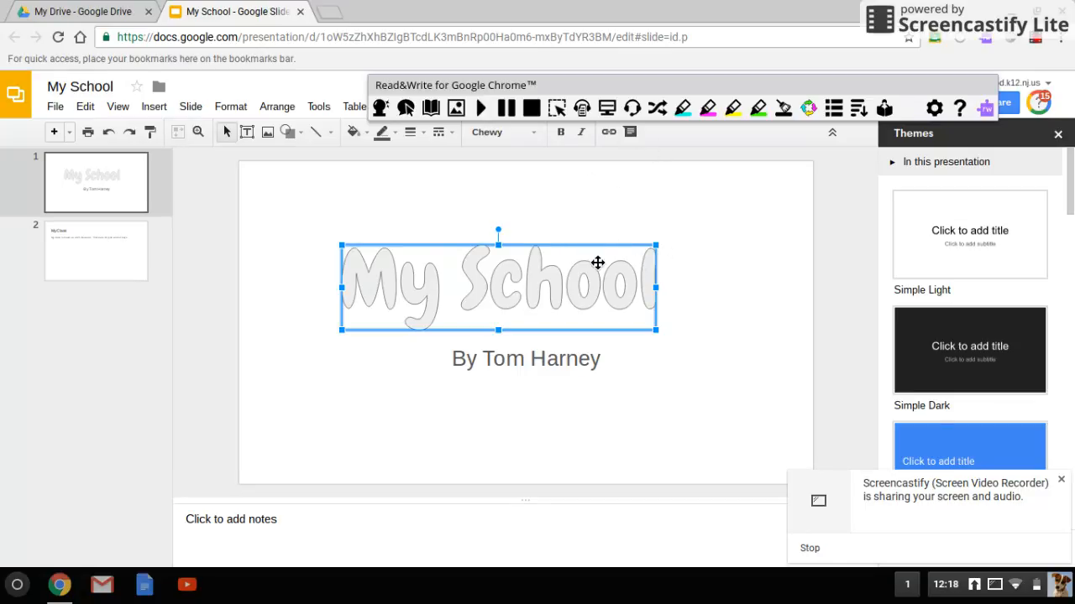
left_click(367, 137)
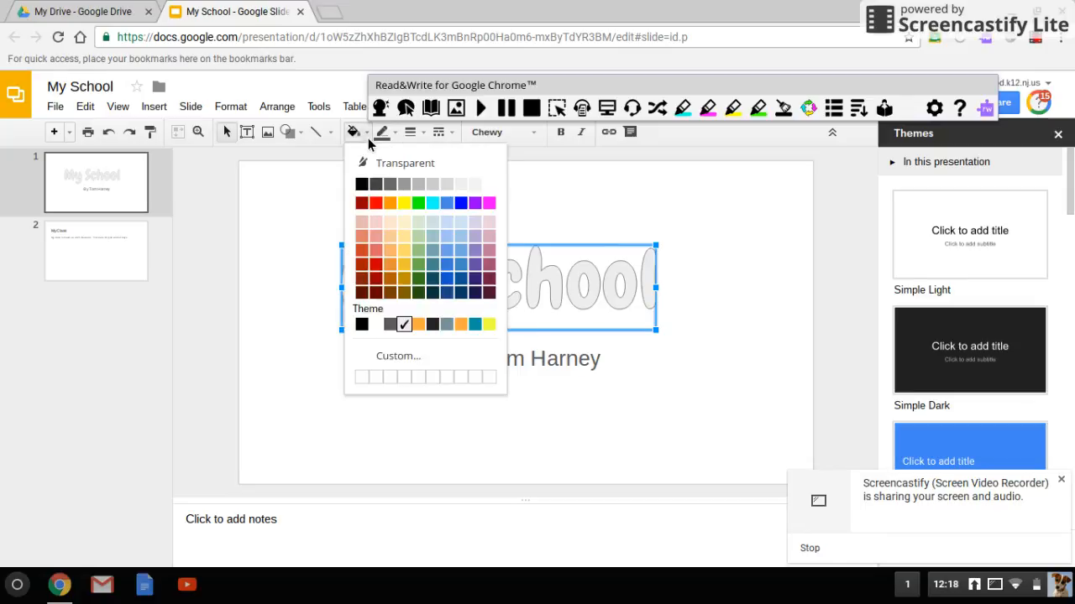
left_click(405, 205)
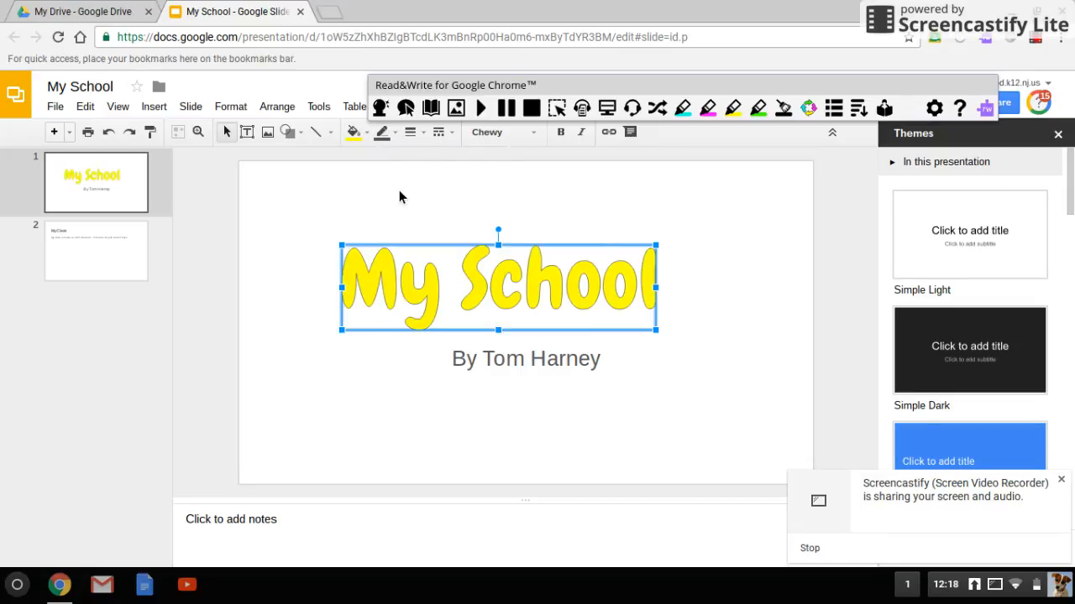
Give the "My School" word art a blue 3px outline and enlarge it above the byline.
left_click(397, 136)
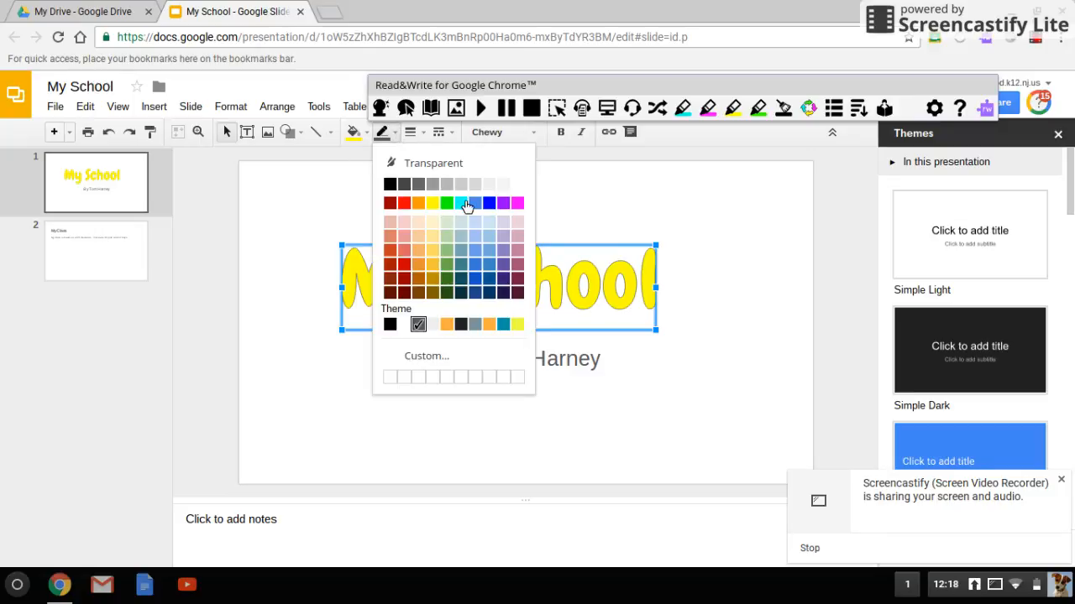
left_click(497, 207)
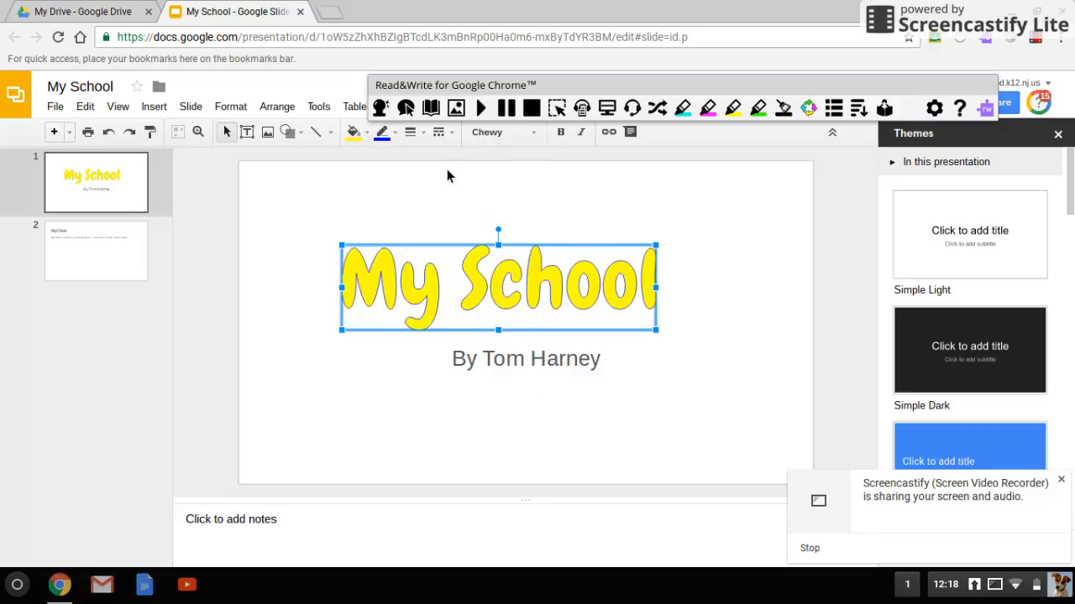
left_click(424, 137)
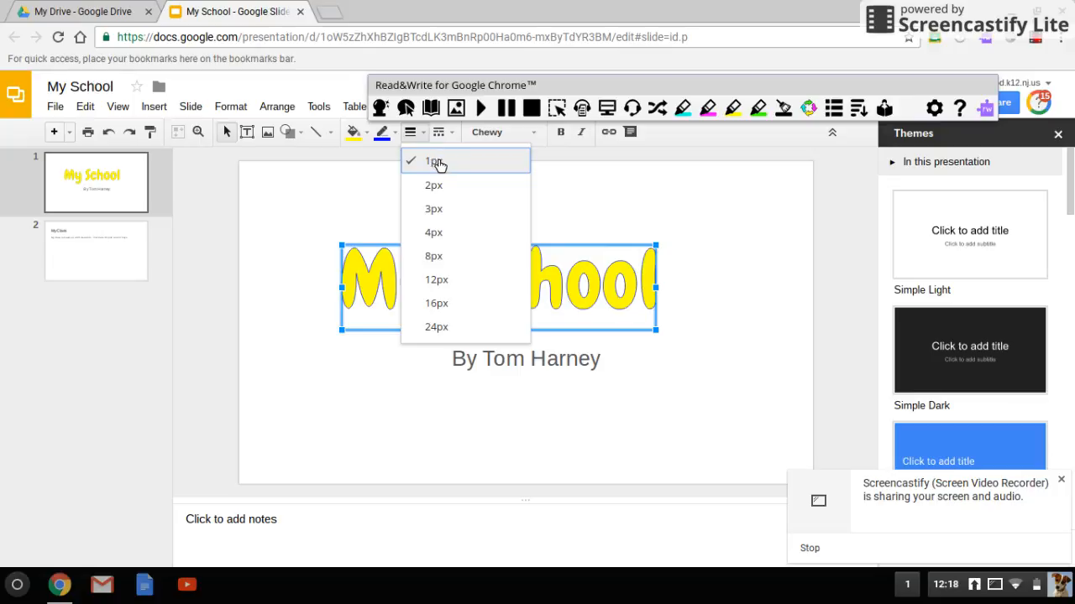
left_click(445, 216)
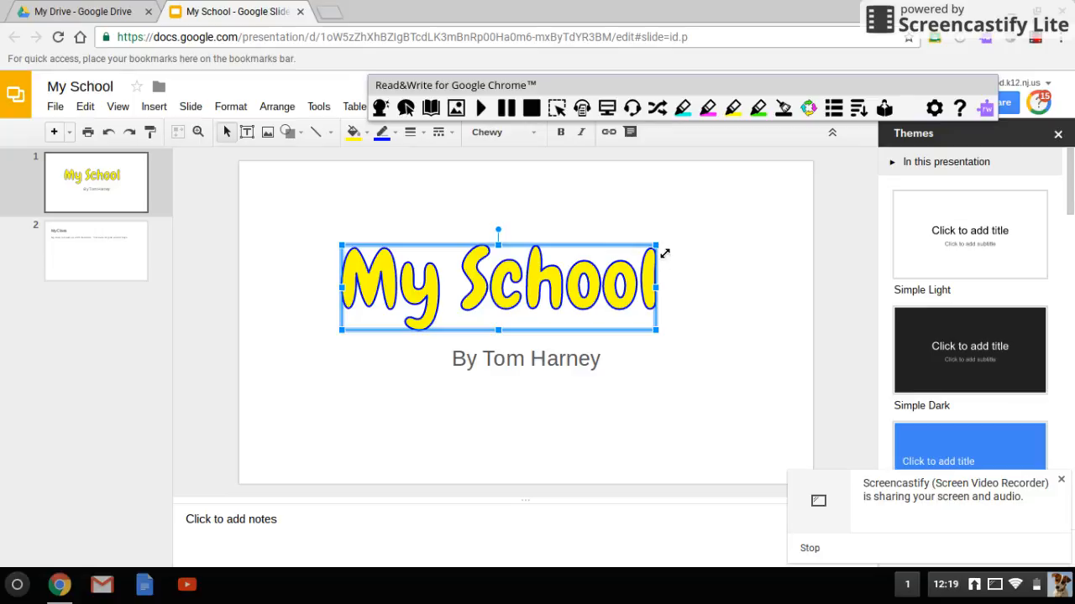
left_click_drag(664, 252, 693, 245)
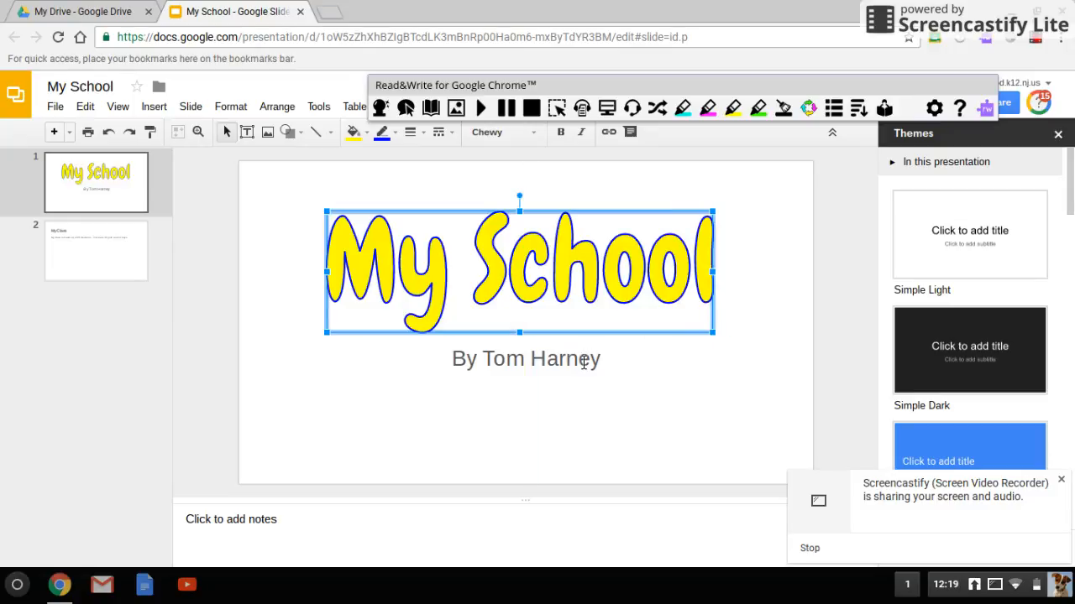
Delete the "My Class" title text box from slide 2.
left_click(64, 231)
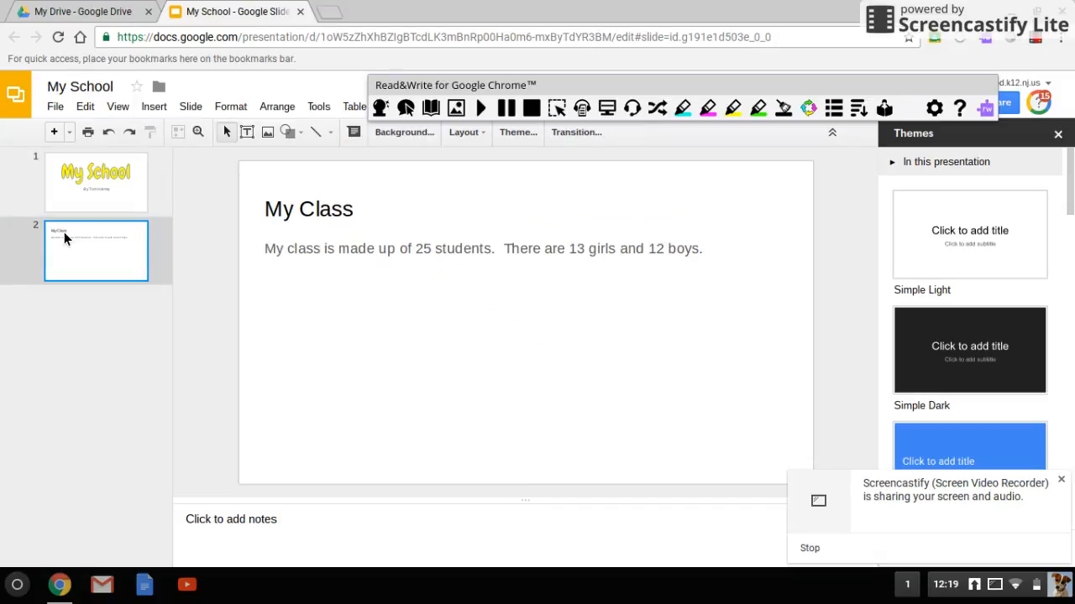
left_click(352, 219)
triple_click(363, 218)
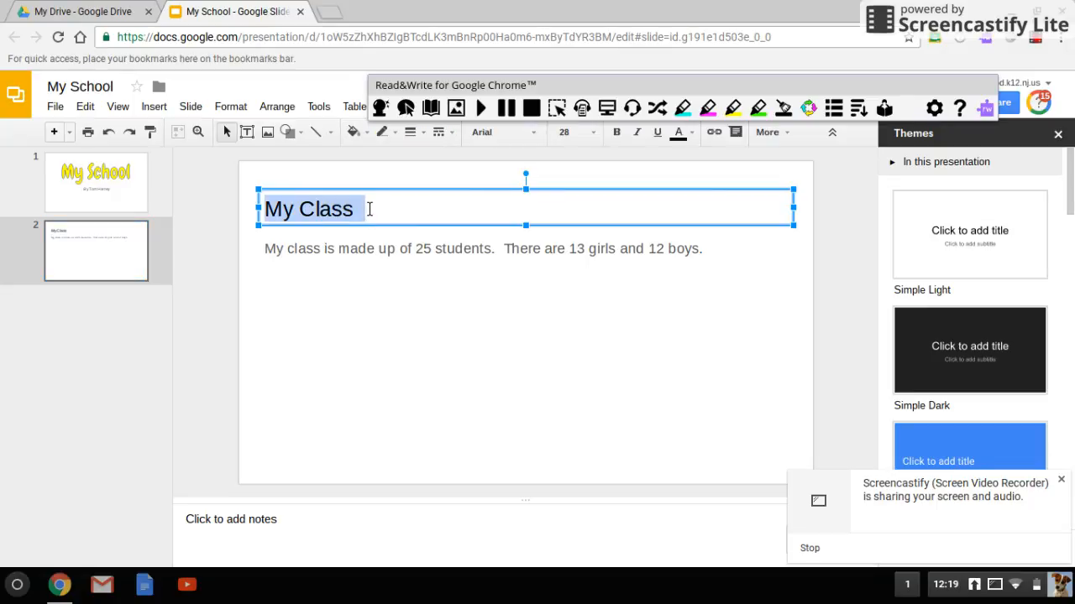
left_click(377, 197)
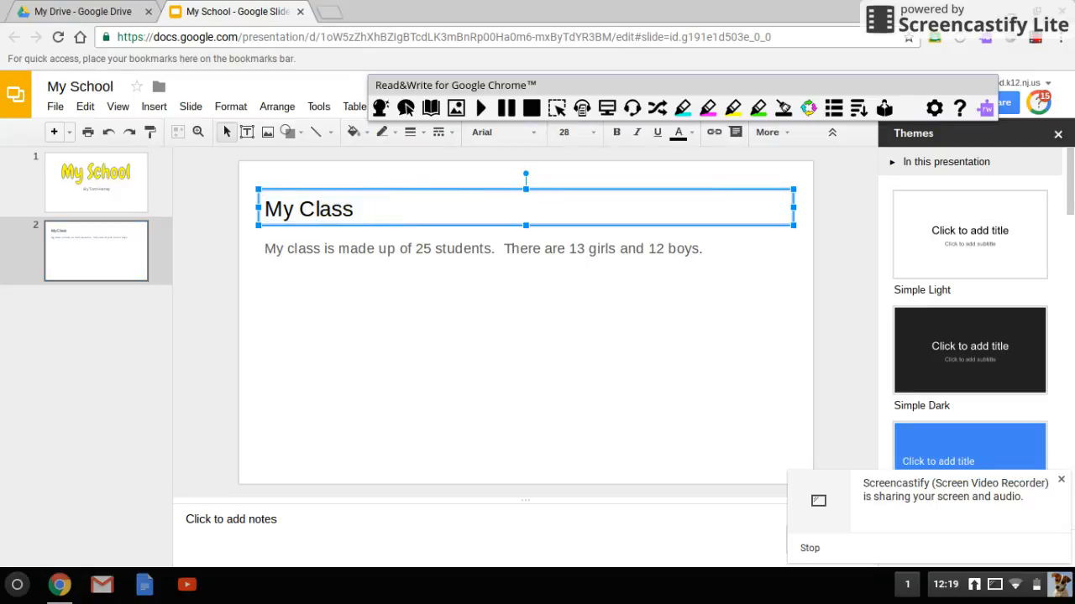
key("Delete")
key("Up")
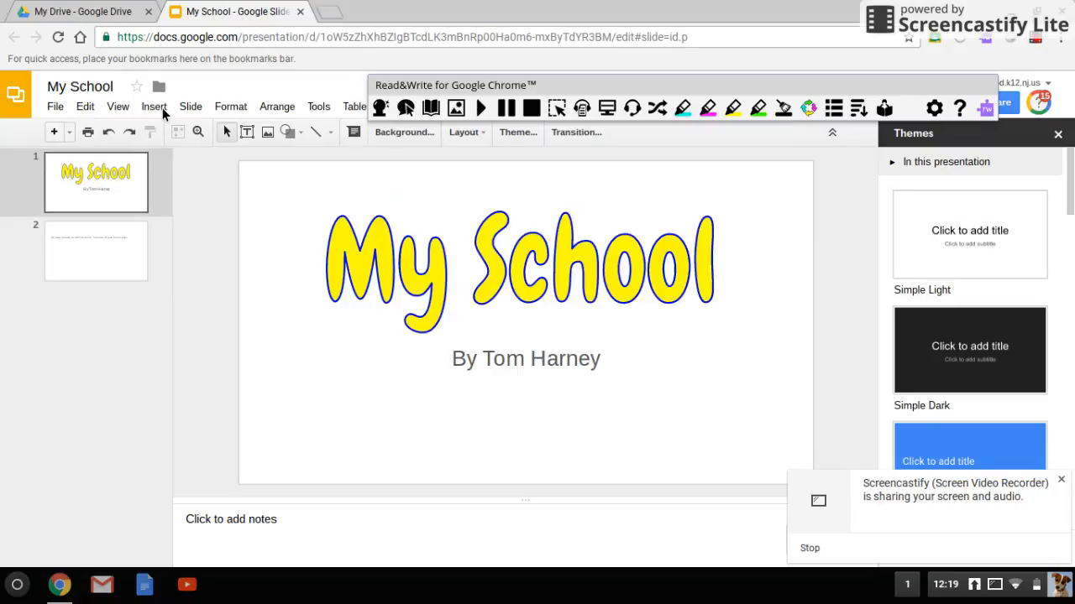
left_click(159, 108)
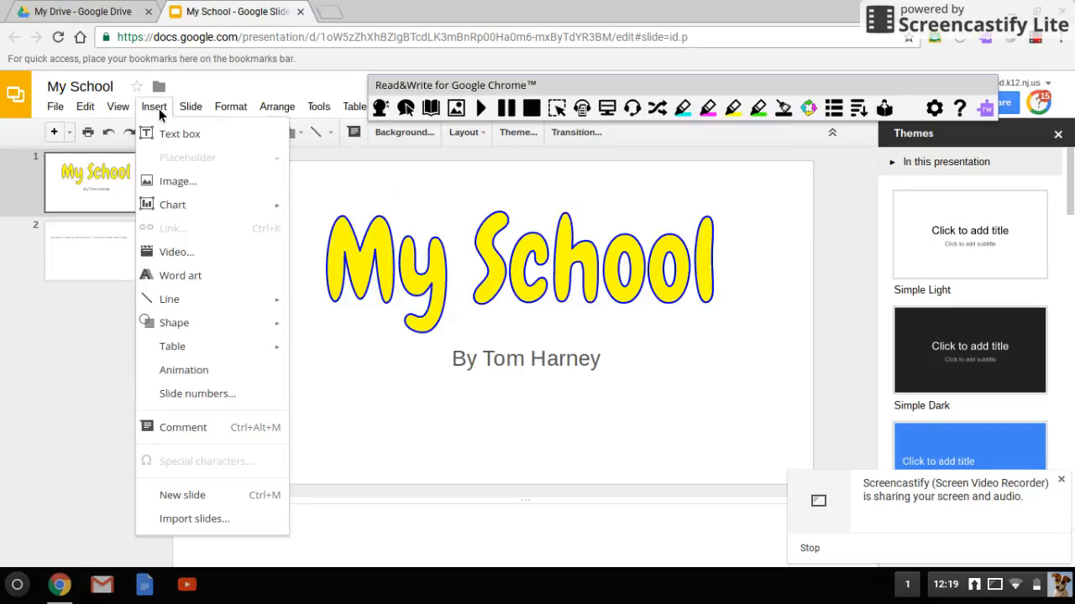
left_click(185, 282)
type("My")
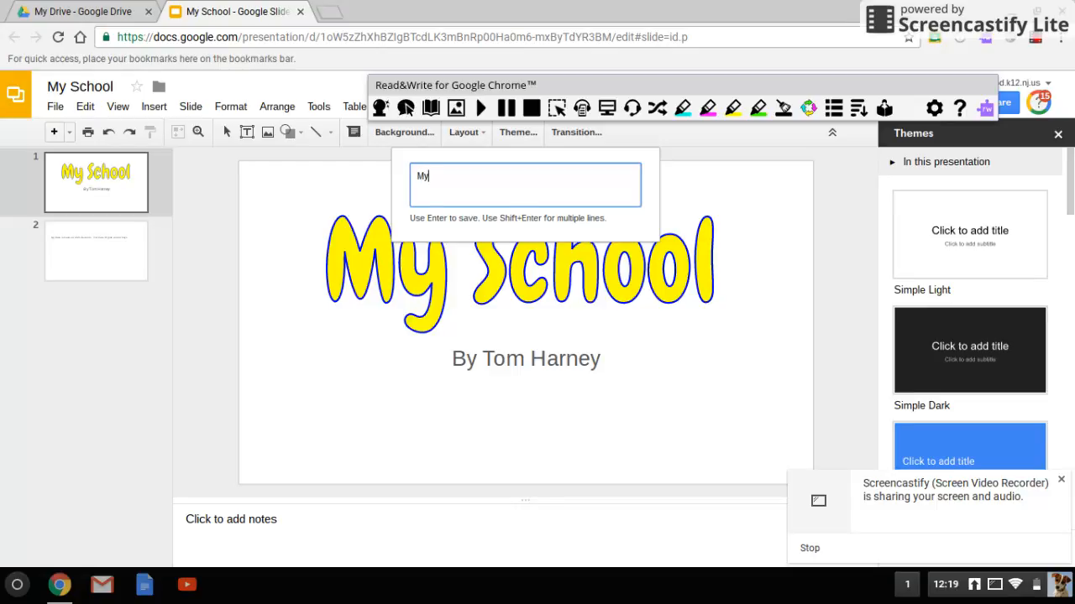
type(" Class")
key("Return")
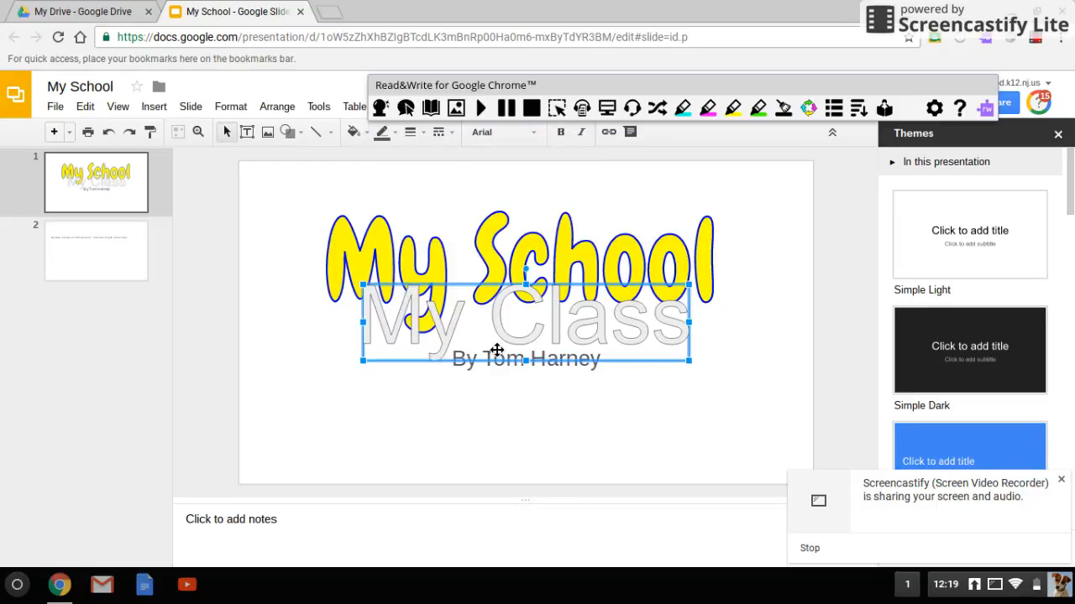
key("Delete")
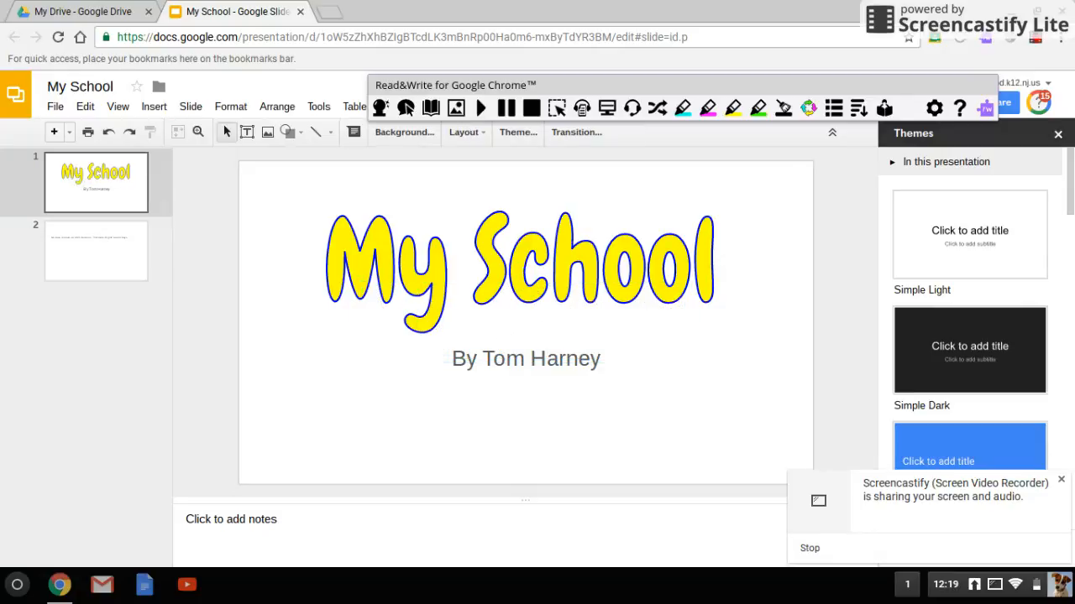
Insert word art reading "My Class" on slide 2, scaled down and placed above the sentence about the students.
left_click(112, 260)
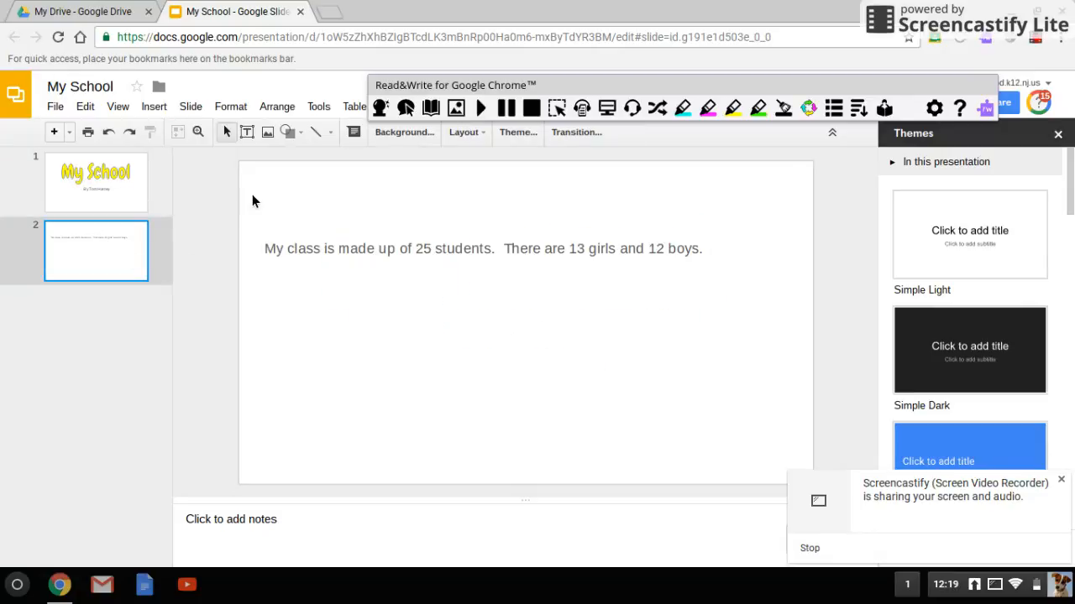
left_click(154, 108)
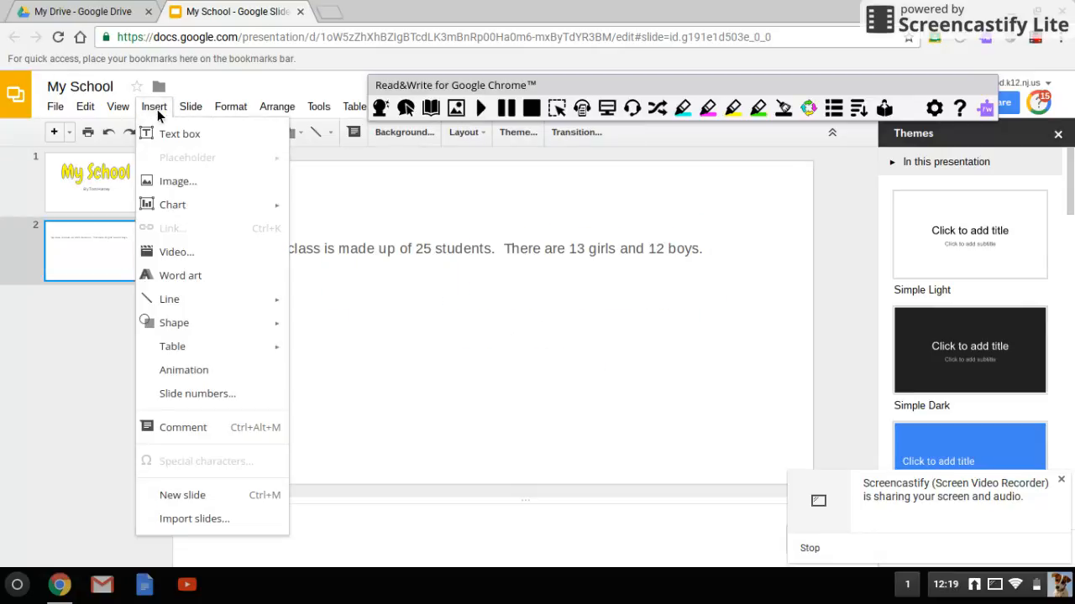
left_click(181, 275)
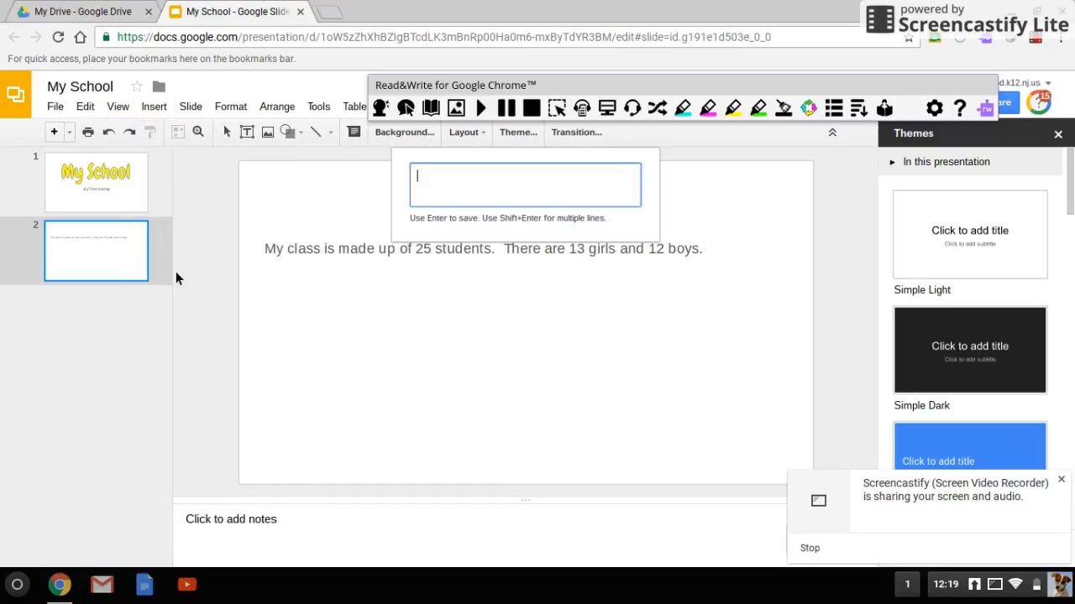
type("My Class")
key("Return")
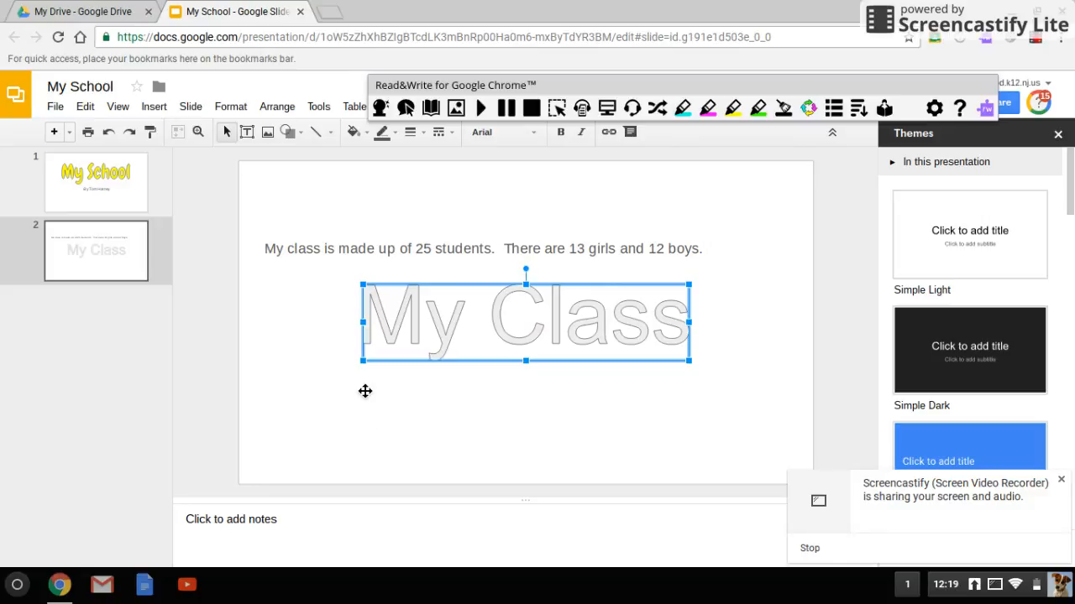
left_click_drag(372, 370, 306, 213)
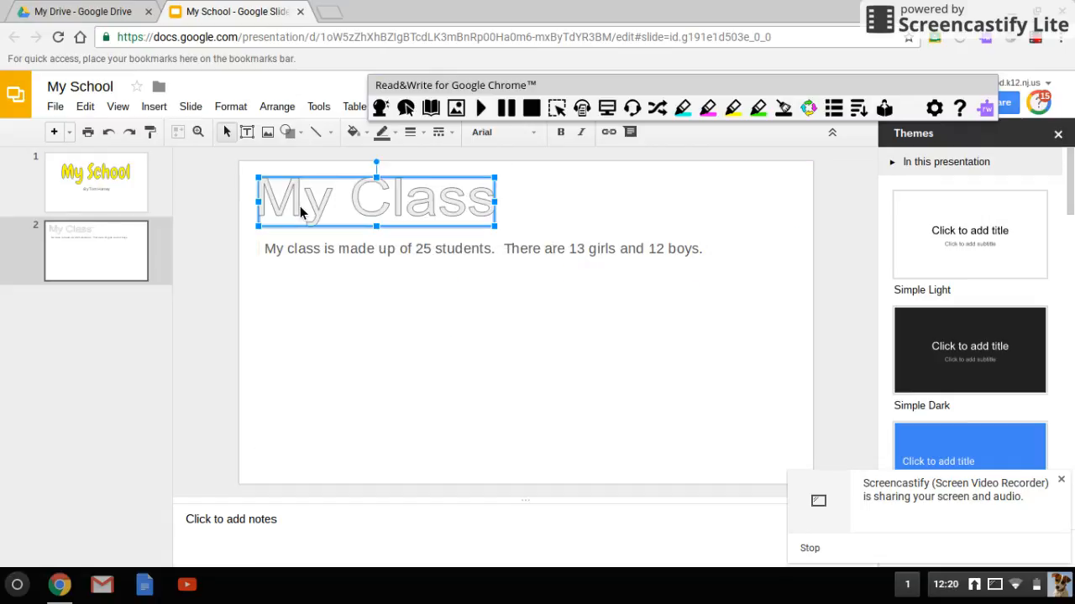
Set the font of the "My Class" word art to Alfa Slab One.
left_click(512, 137)
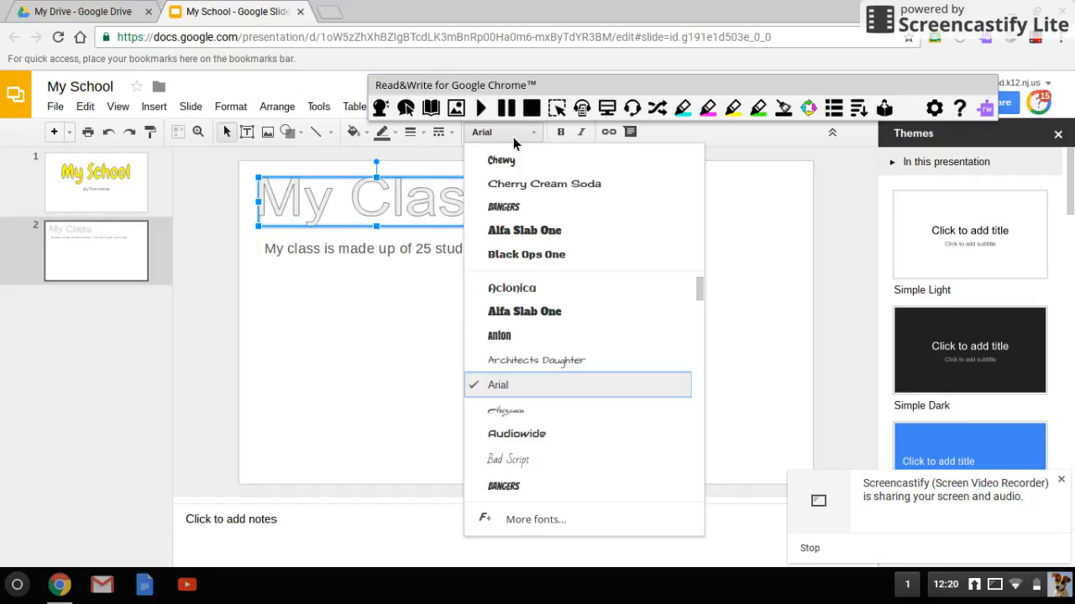
left_click(534, 240)
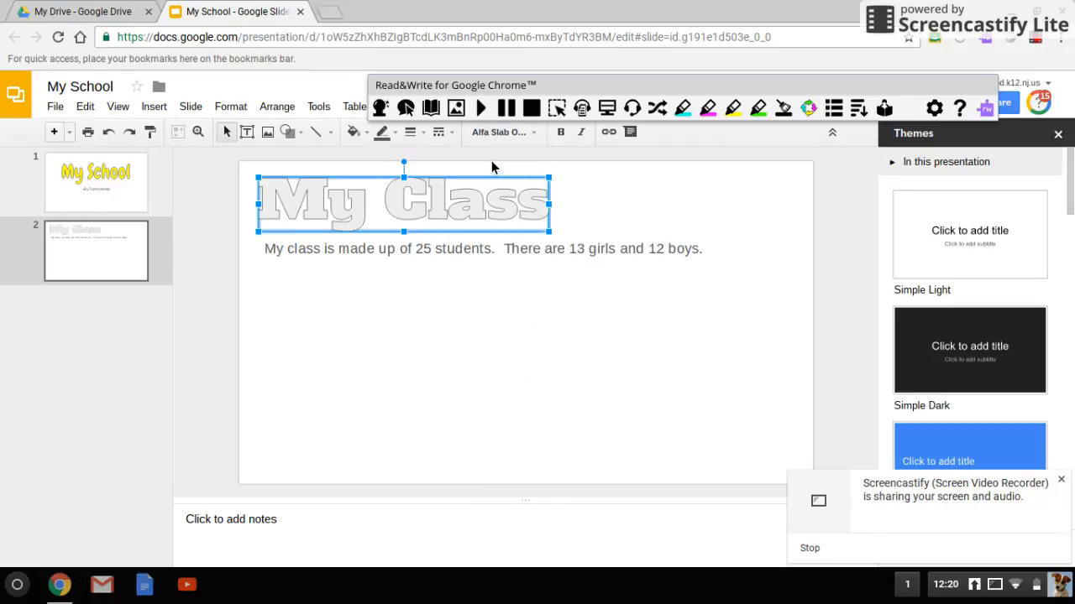
Give the "My Class" word art a dark red fill and a black outline.
left_click(353, 132)
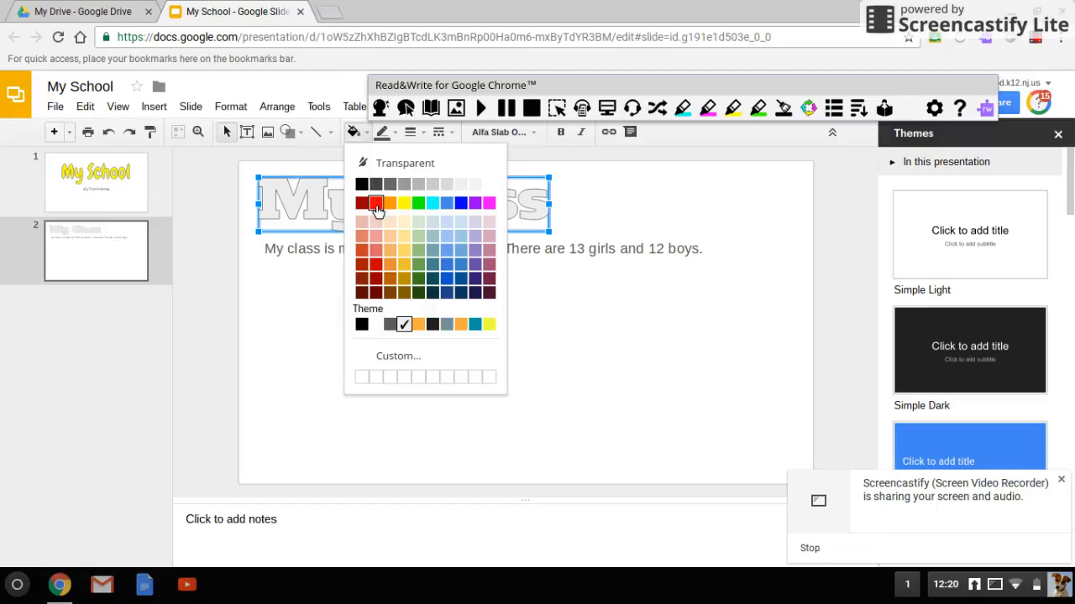
left_click(363, 204)
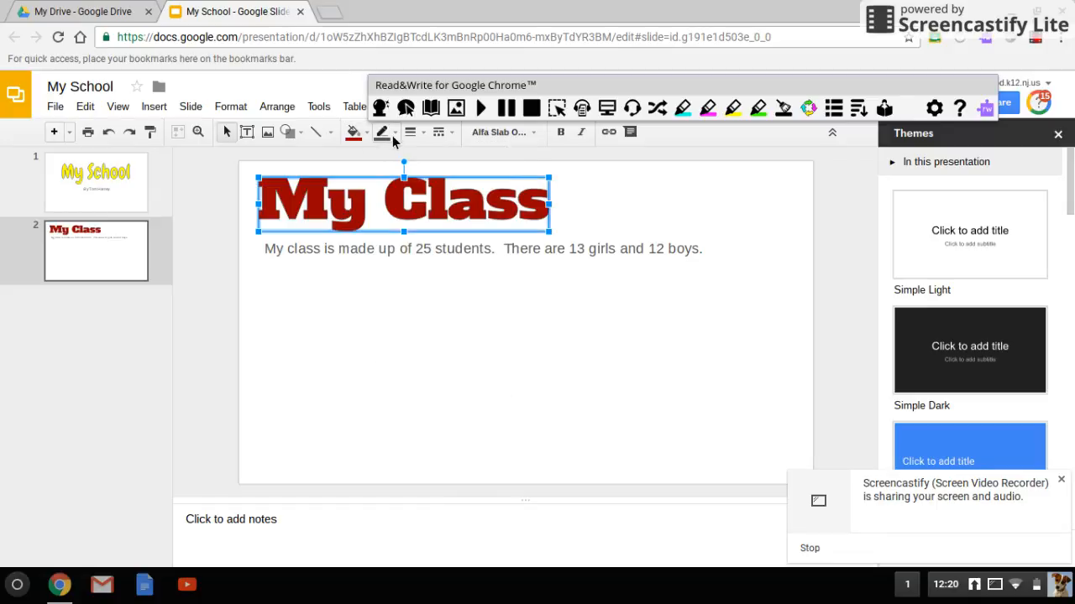
left_click(383, 135)
left_click(395, 188)
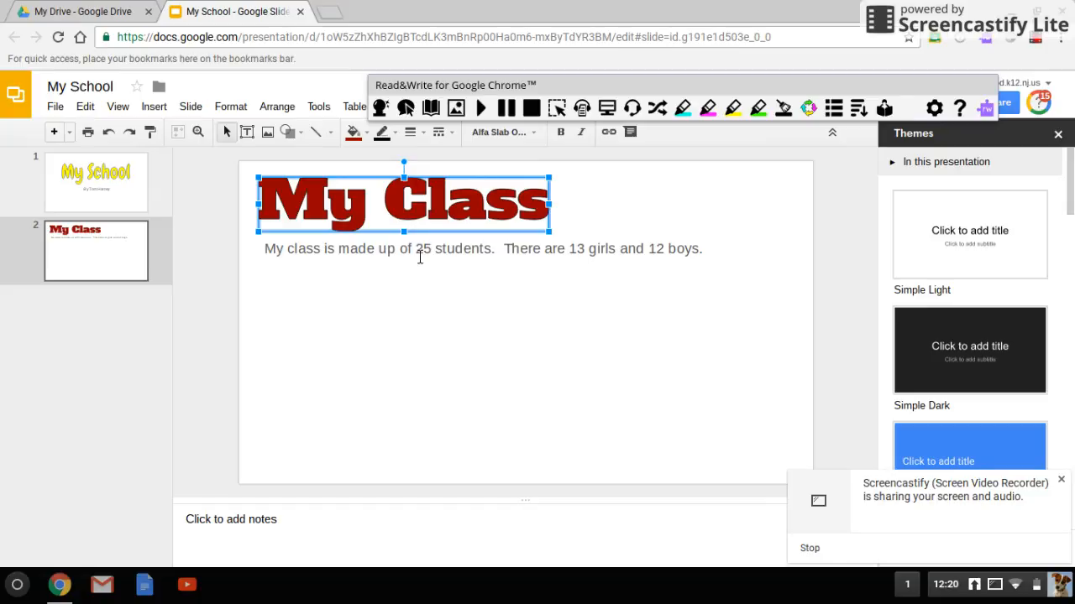
Review the image sources for slide 2, including upload, URL, Google Drive and search, and leave without inserting anything.
left_click(445, 263)
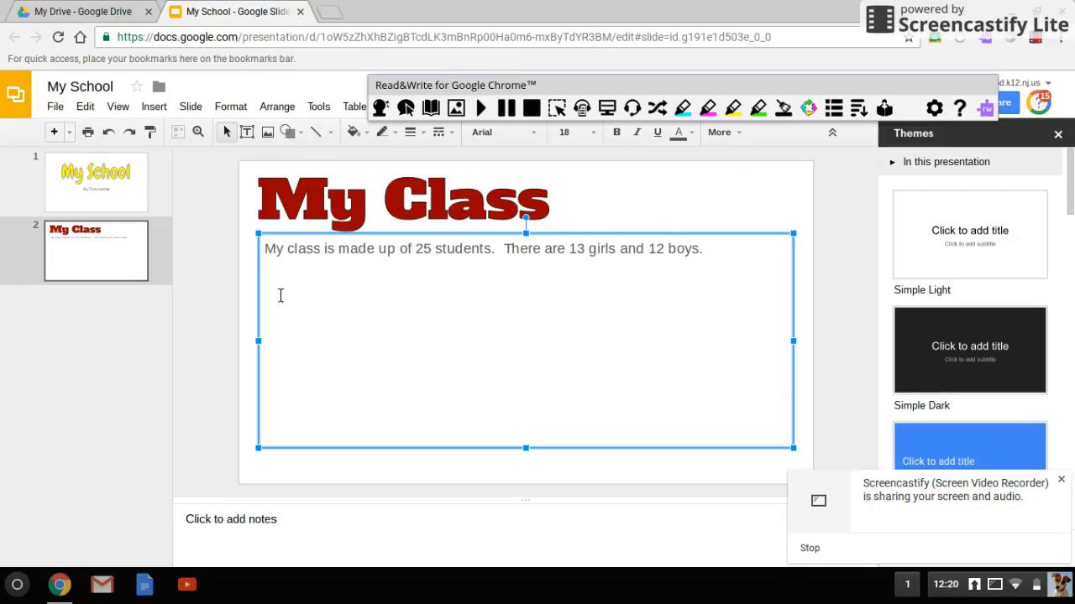
left_click(164, 116)
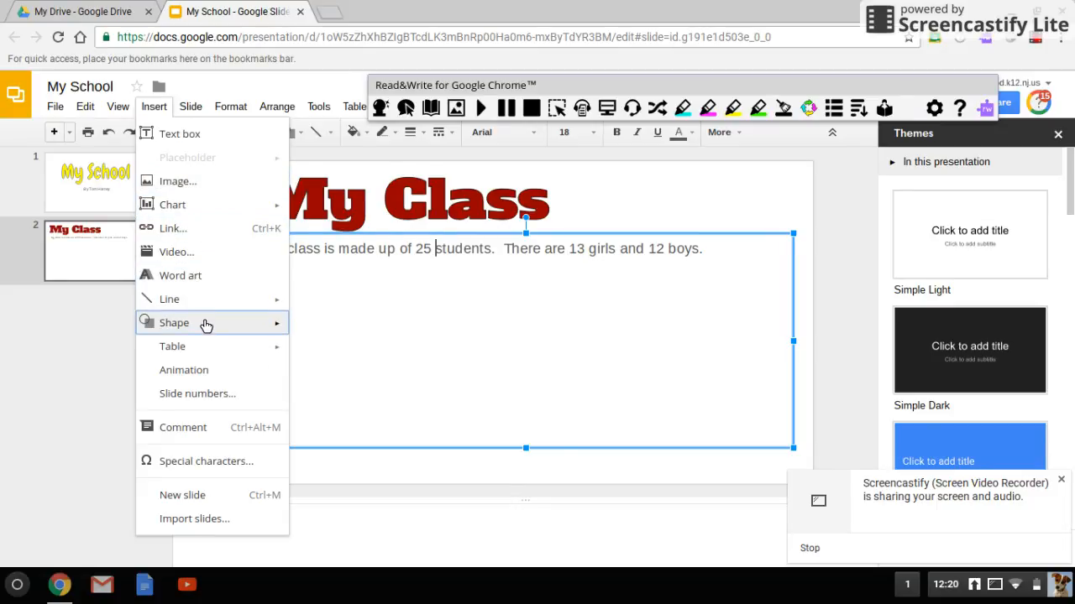
left_click(208, 192)
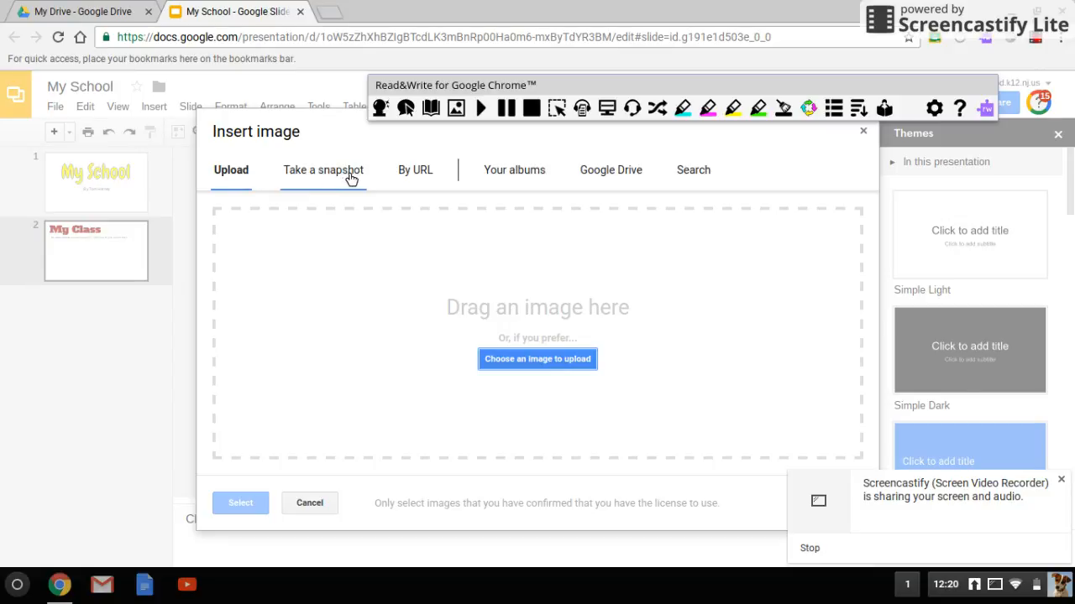
left_click(422, 174)
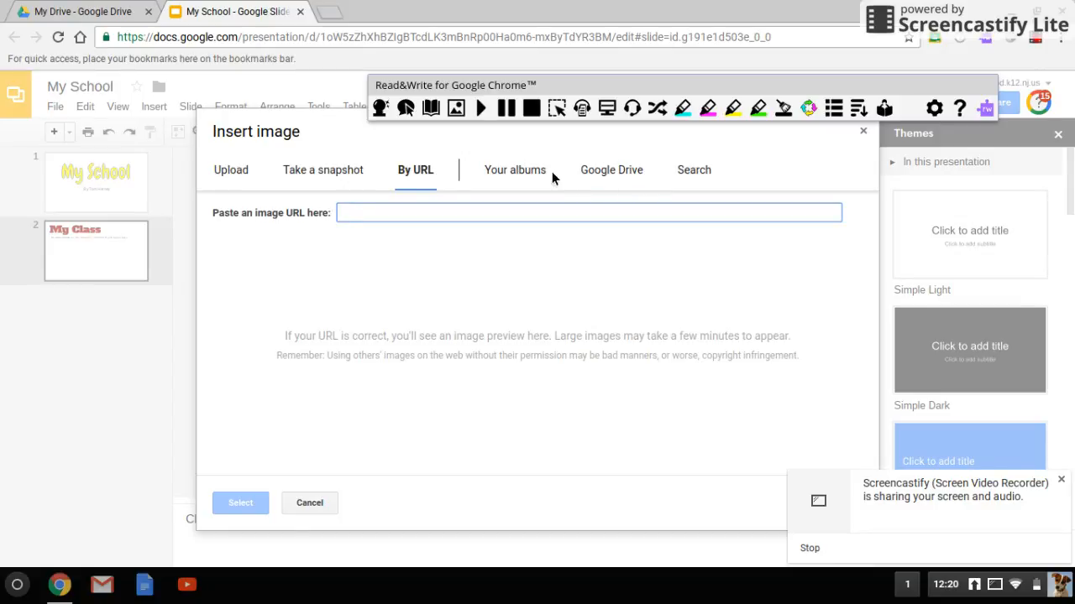
left_click(613, 175)
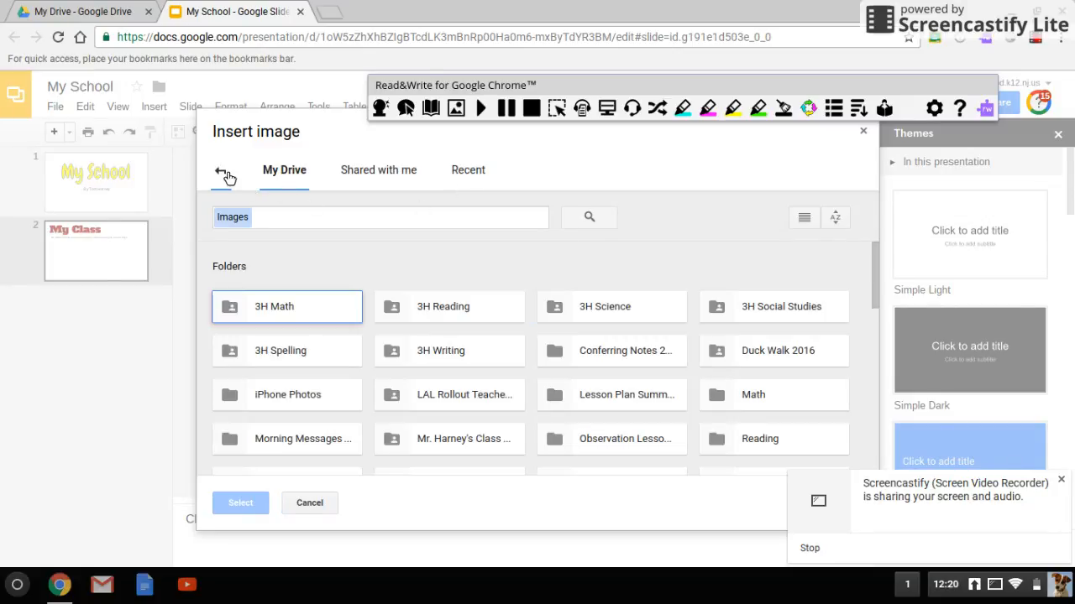
left_click(221, 172)
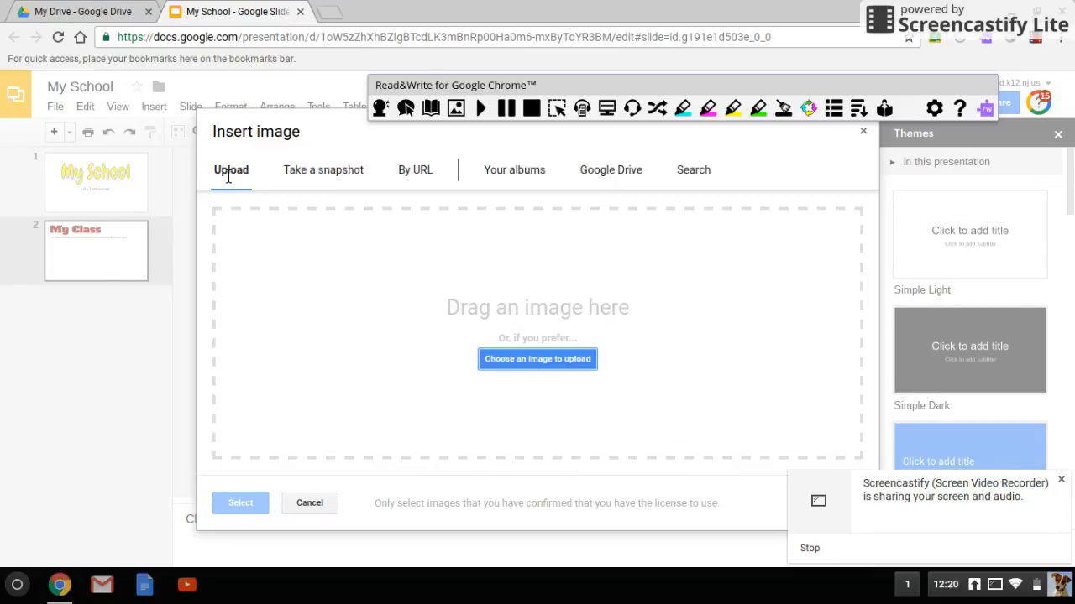
left_click(686, 173)
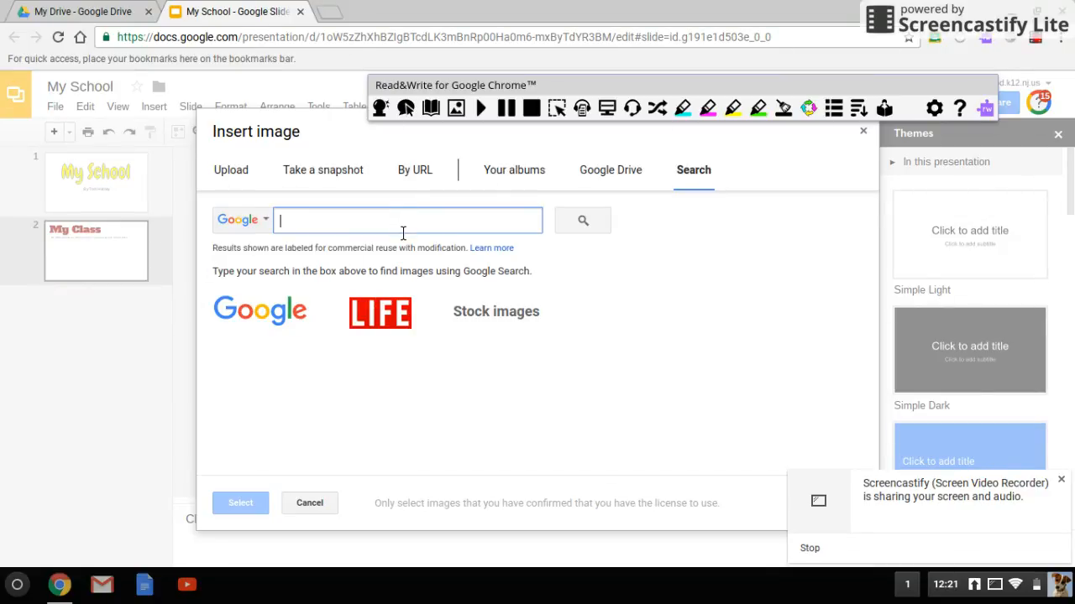
left_click(309, 504)
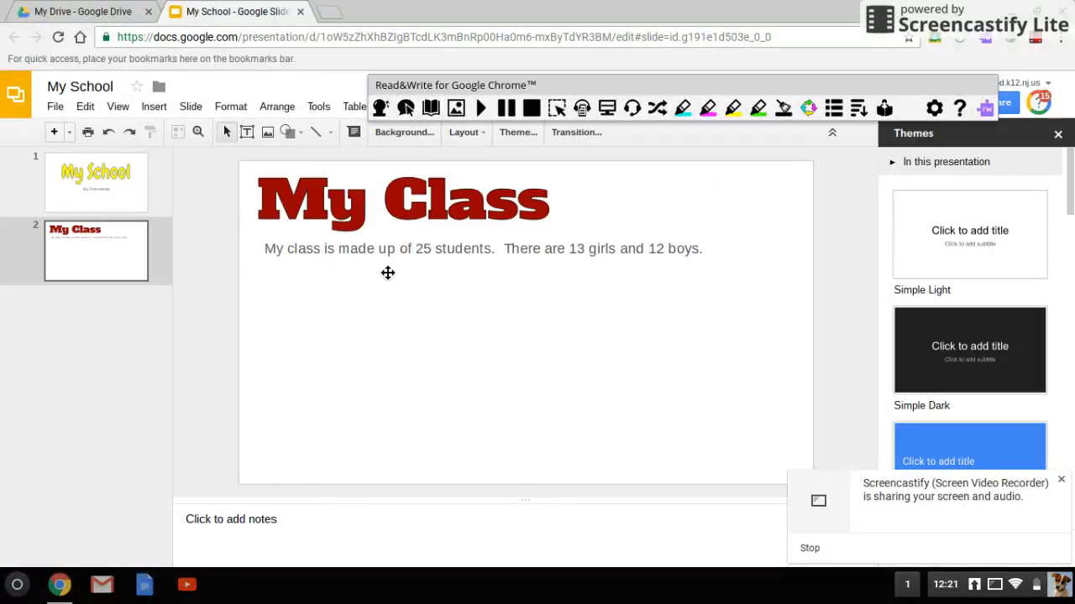
Search Google Images in a new tab for "hawes elementary school ridgewood" and open the nighttime photo of the school building.
key("ctrl+t")
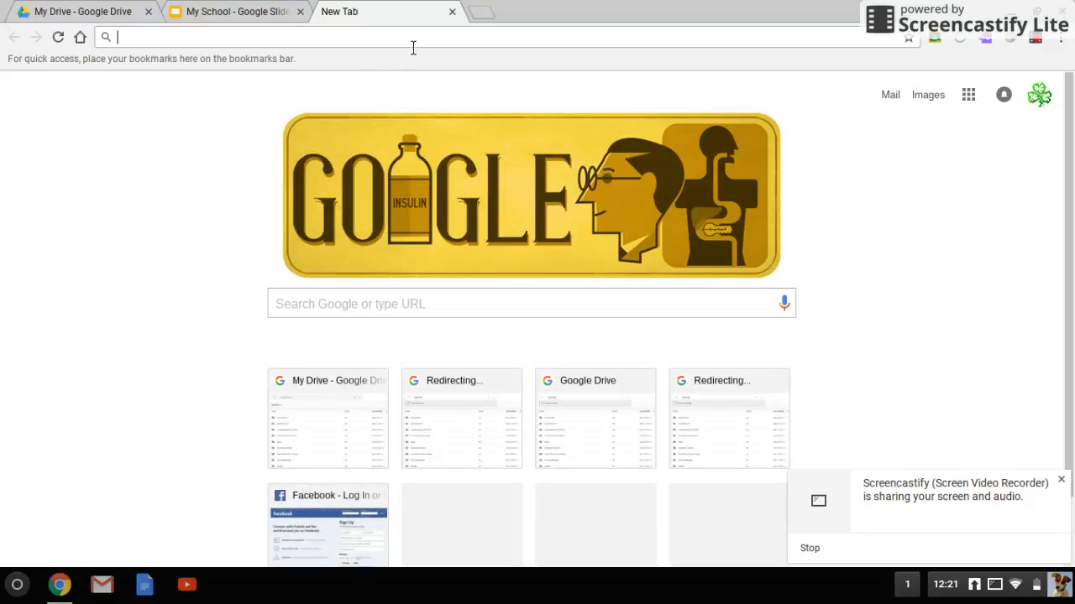
type("hawes elementary school")
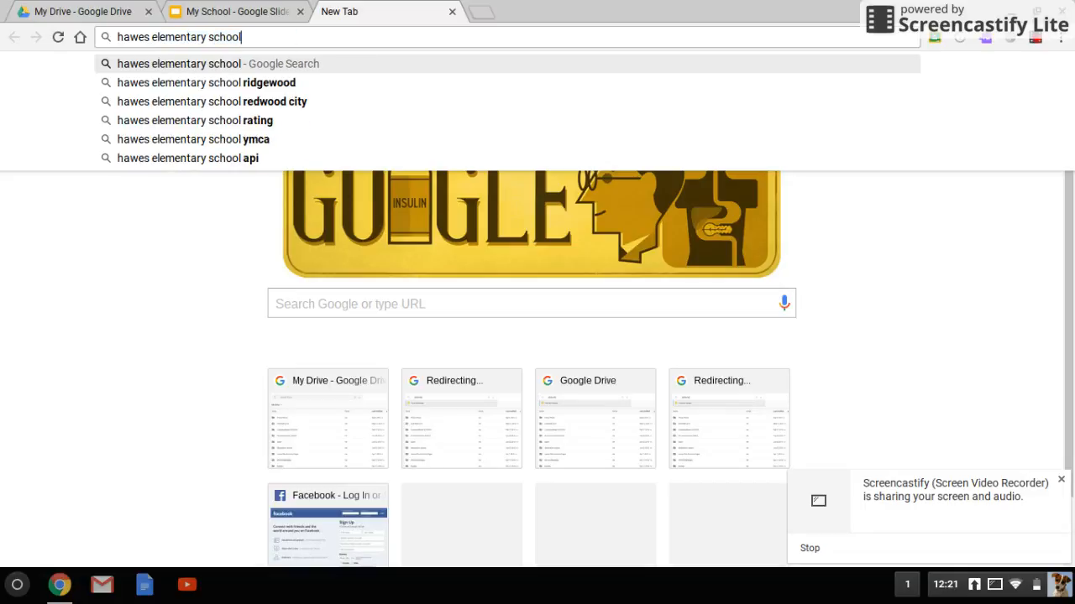
left_click(391, 83)
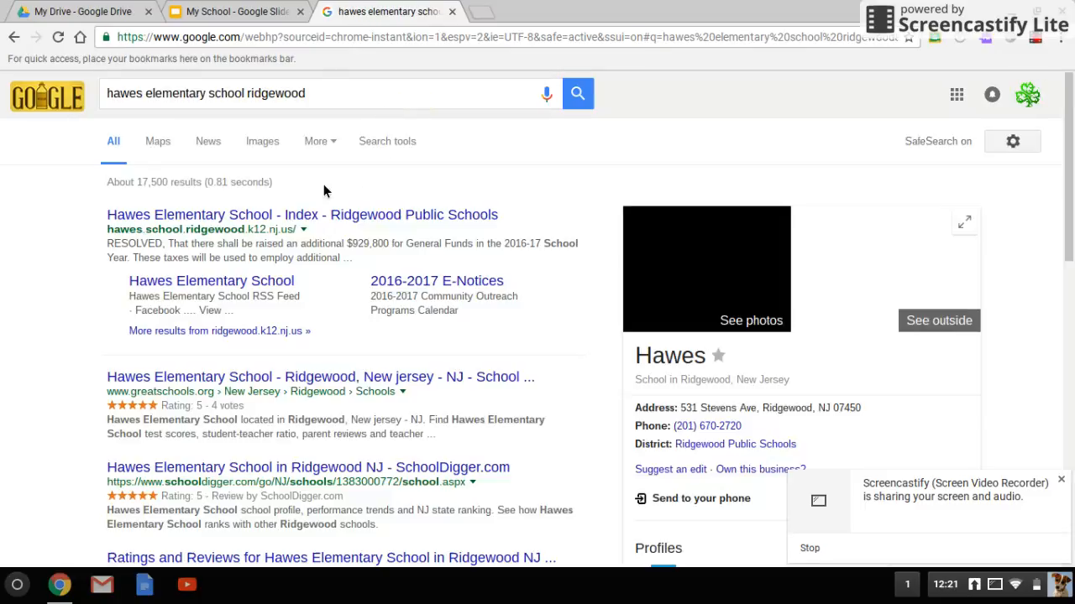
left_click(259, 143)
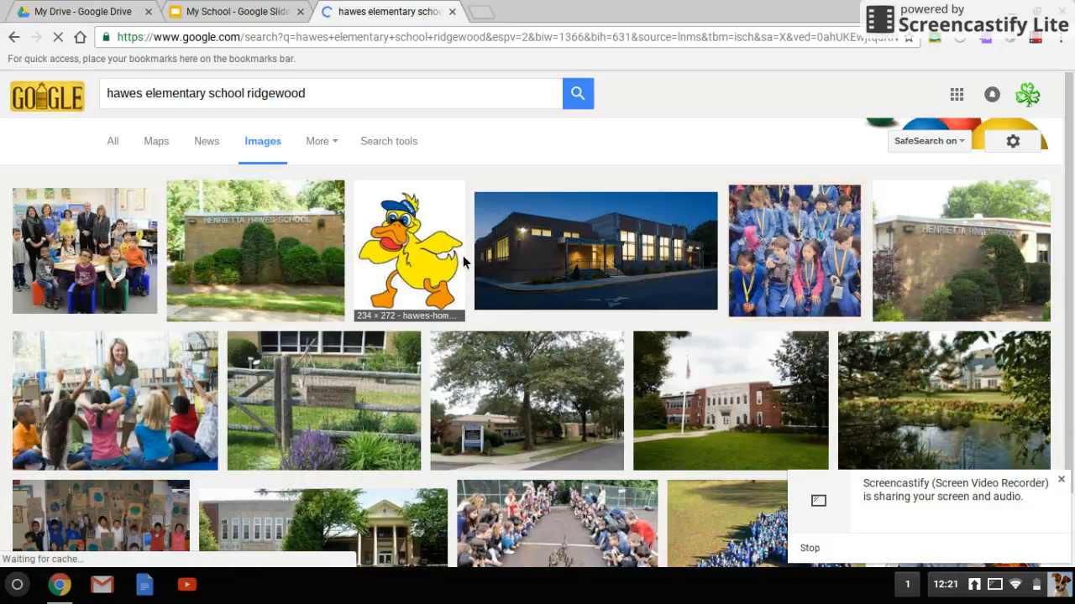
left_click(562, 269)
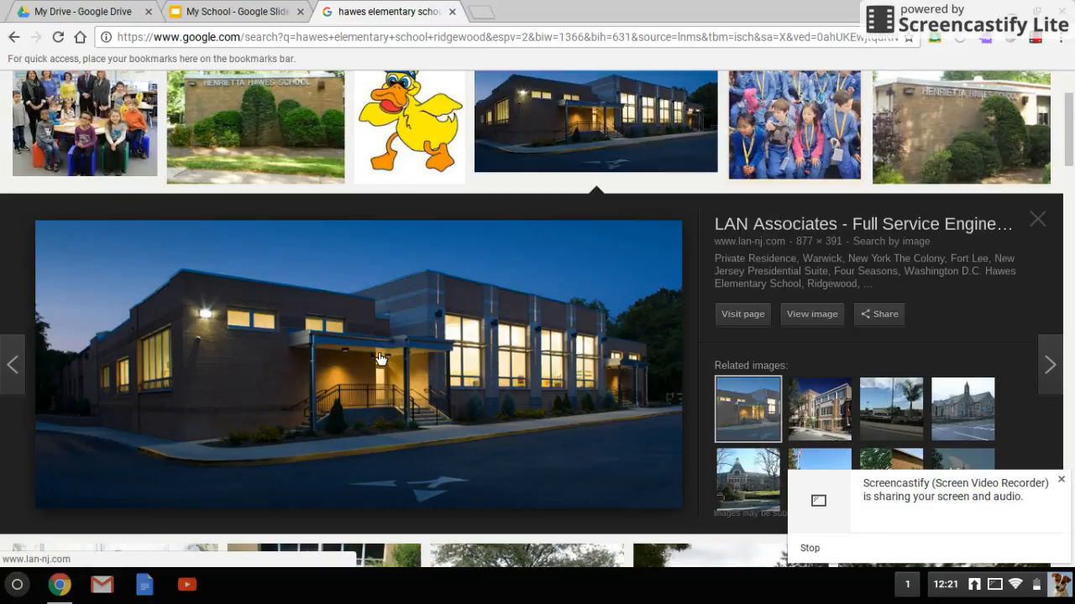
Bring the nighttime school photo from the image results into slide 2 of My School and place it below the students sentence.
left_click_drag(379, 358, 512, 362)
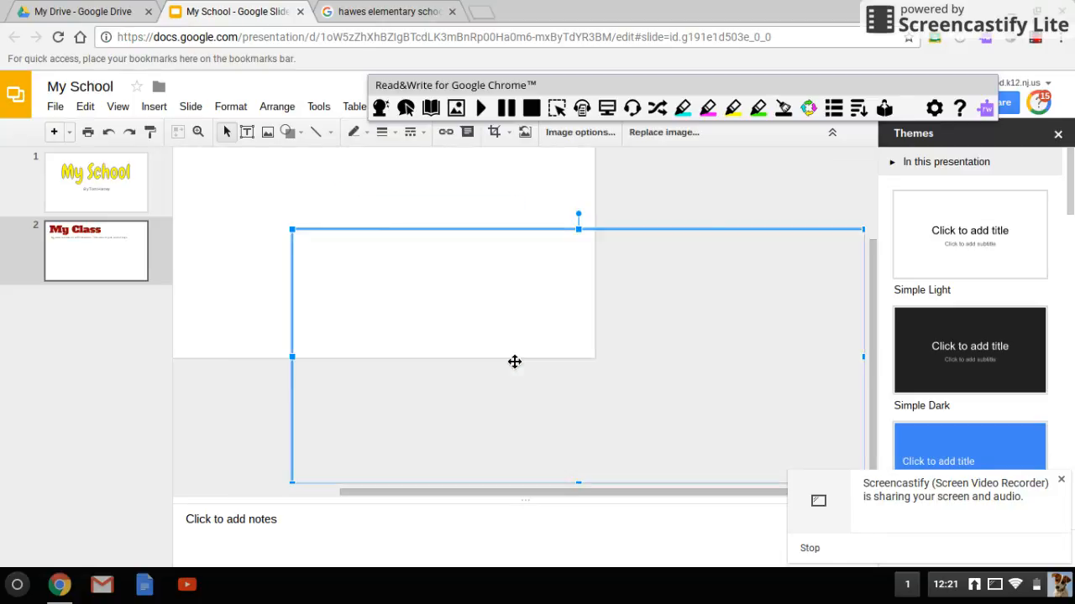
left_click_drag(881, 321, 866, 223)
left_click_drag(713, 449, 522, 360)
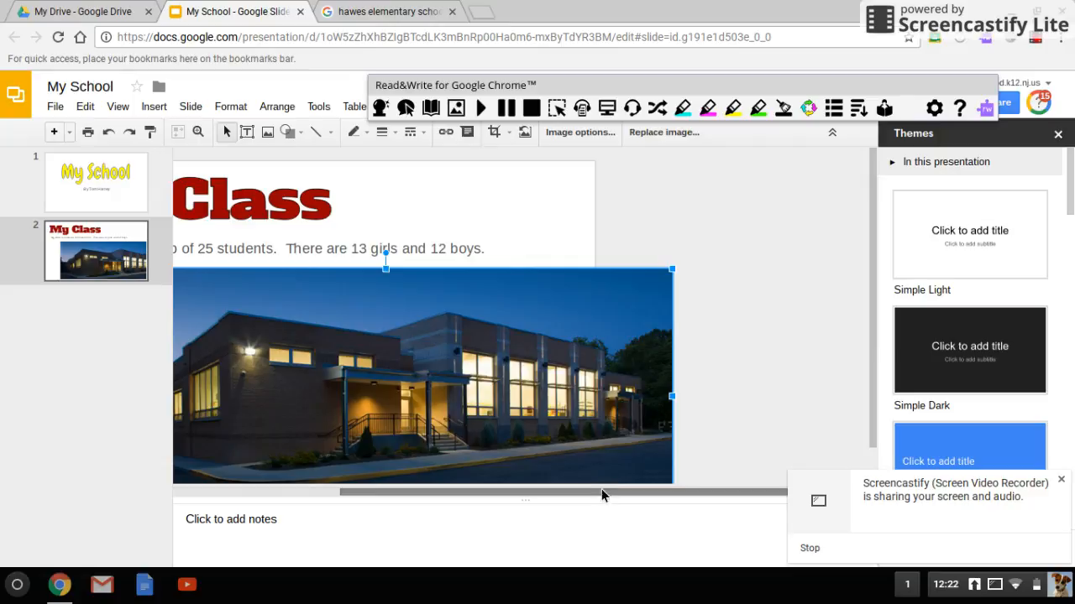
Scale the school photo down to fit slide 2 and position it near the horizontal centre under the sentence.
left_click_drag(596, 492, 414, 517)
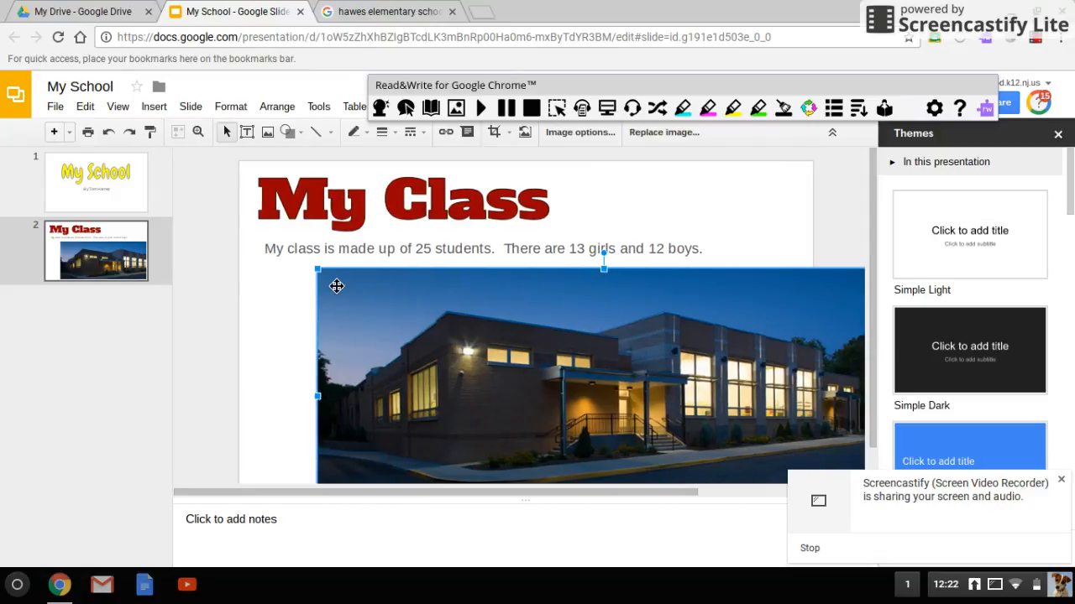
left_click_drag(329, 278, 515, 360)
left_click_drag(580, 426, 424, 367)
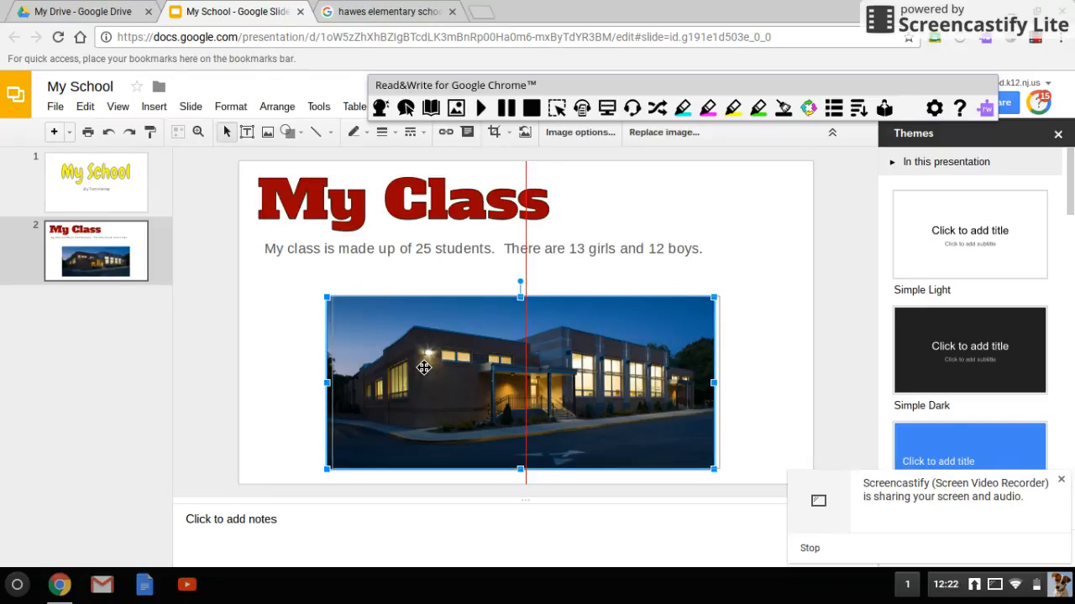
left_click_drag(424, 368, 423, 368)
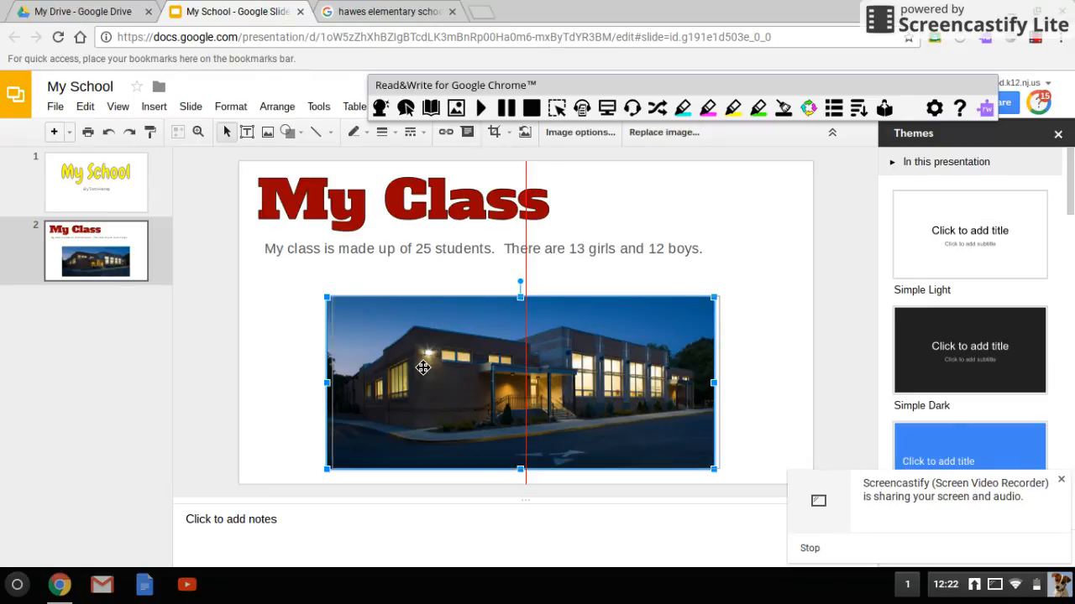